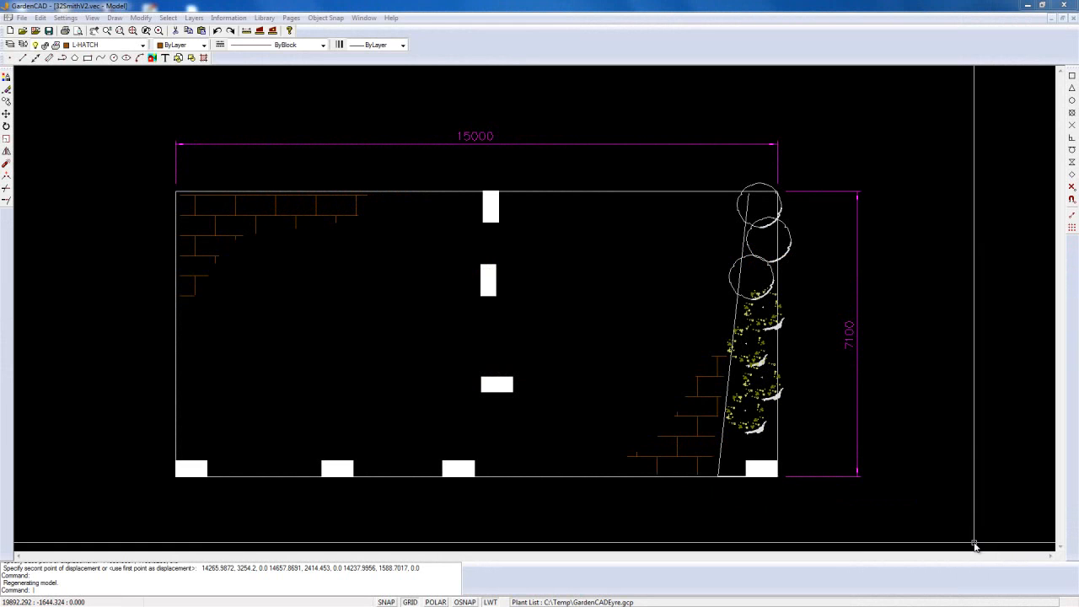
Create a block named "layout" from the whole garden drawing, with its base point at the outline's lower-left corner, retaining the original objects
left_click(918, 513)
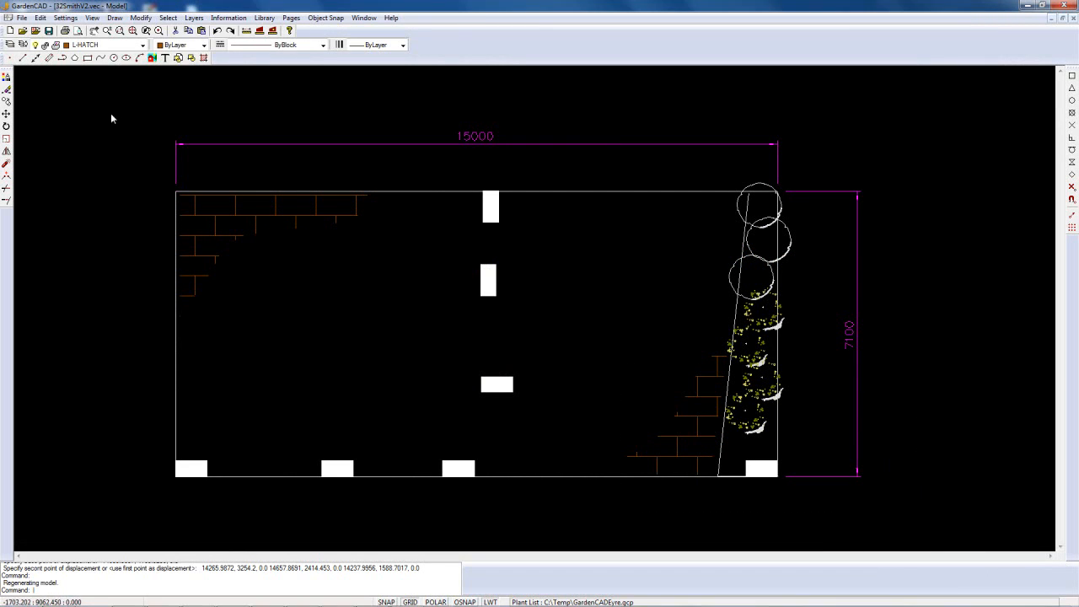
left_click(119, 108)
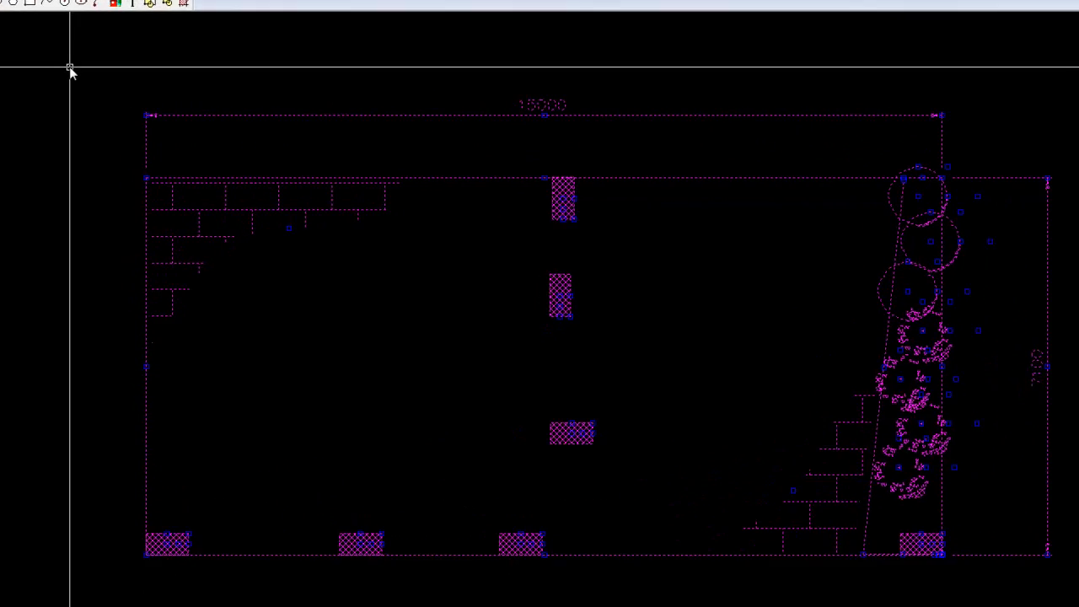
right_click(70, 72)
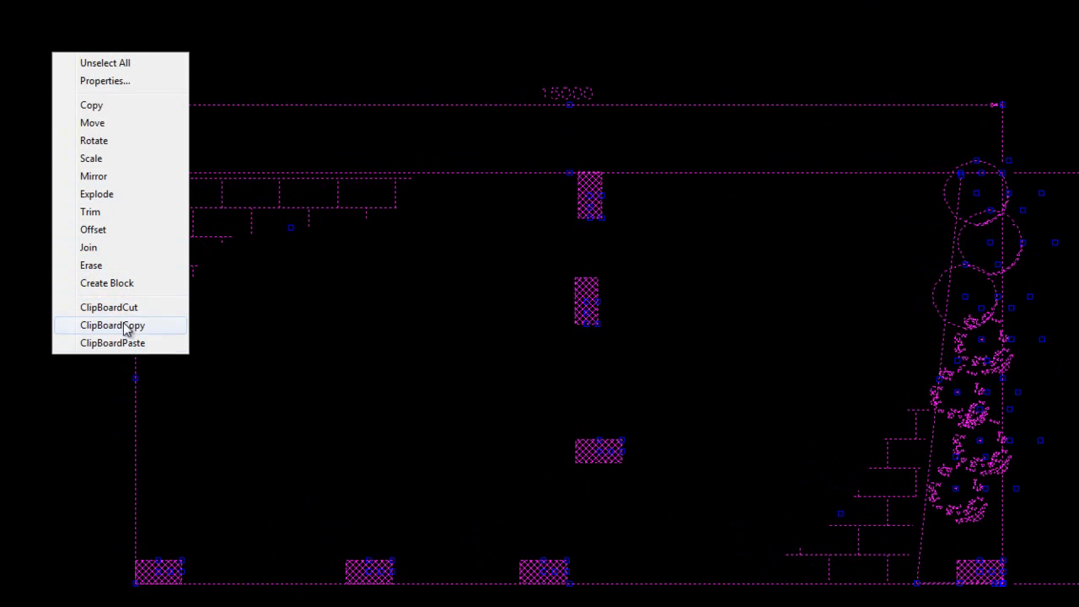
left_click(118, 283)
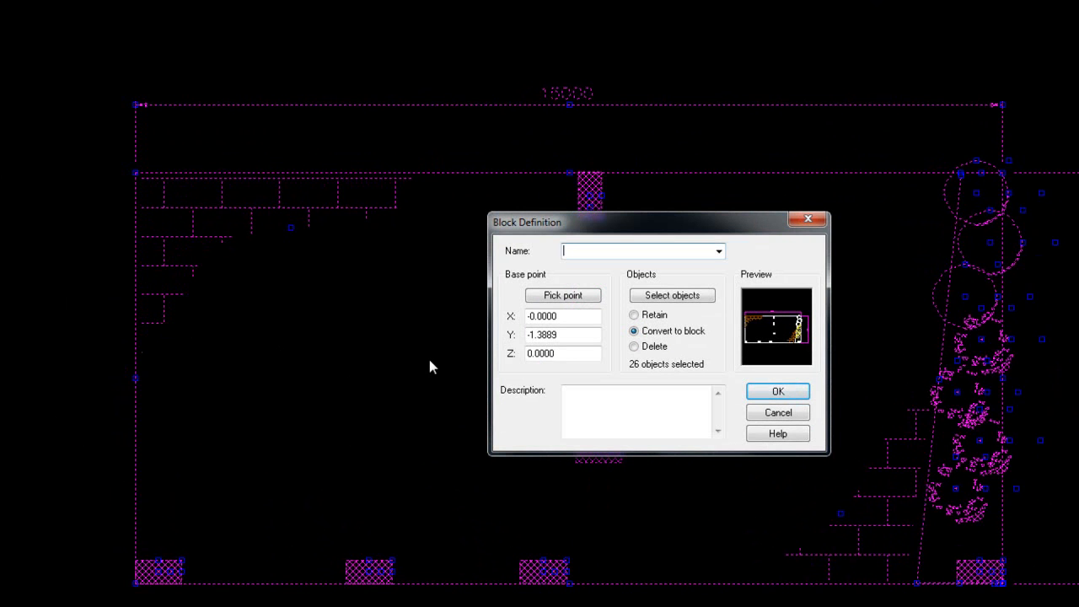
type("layout")
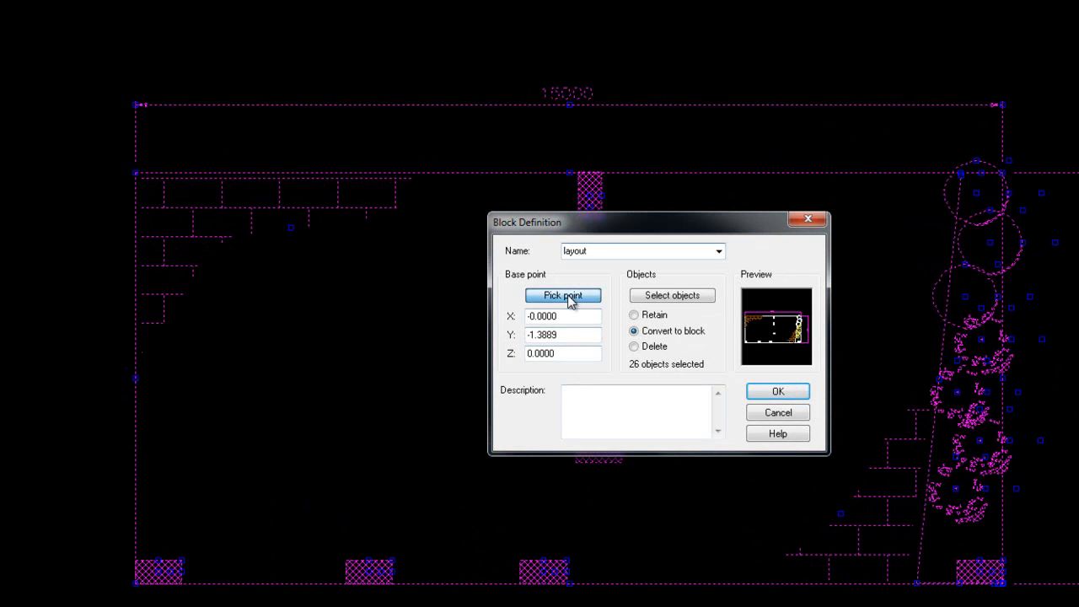
left_click(566, 295)
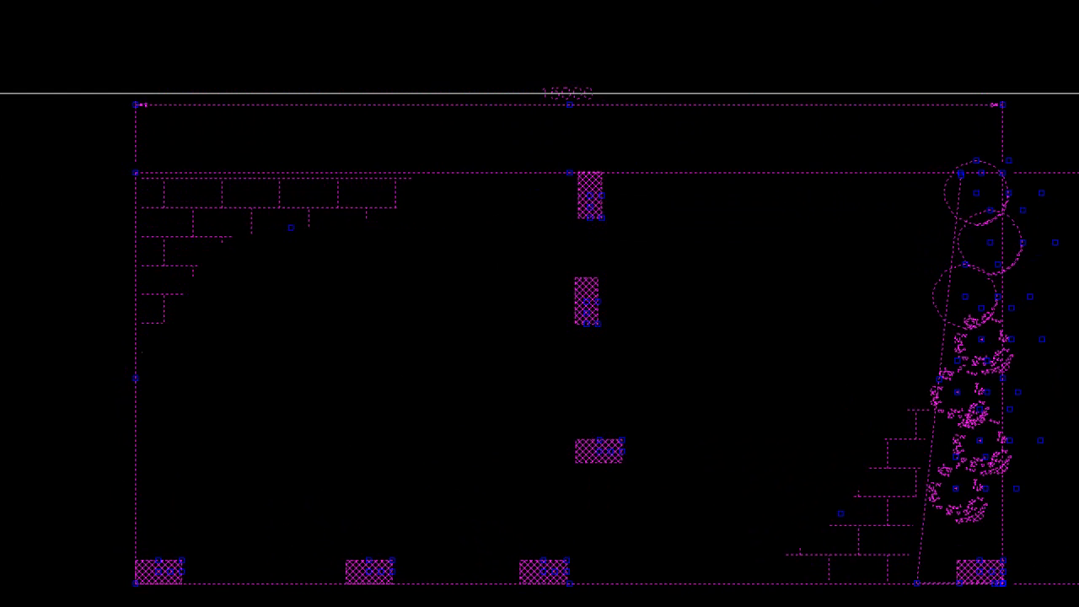
left_click(136, 583)
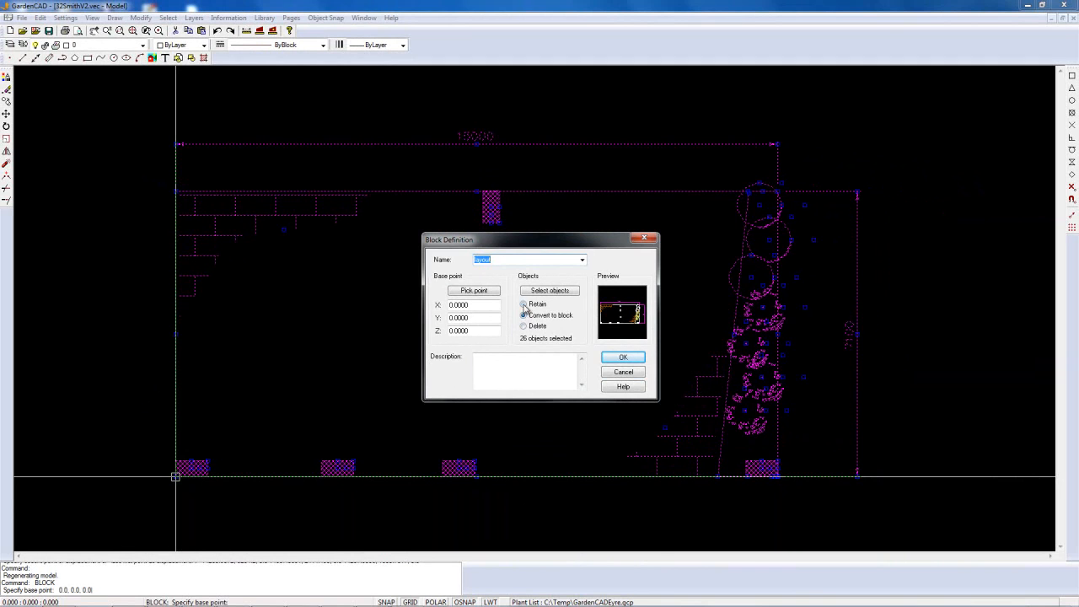
left_click(523, 304)
left_click(625, 359)
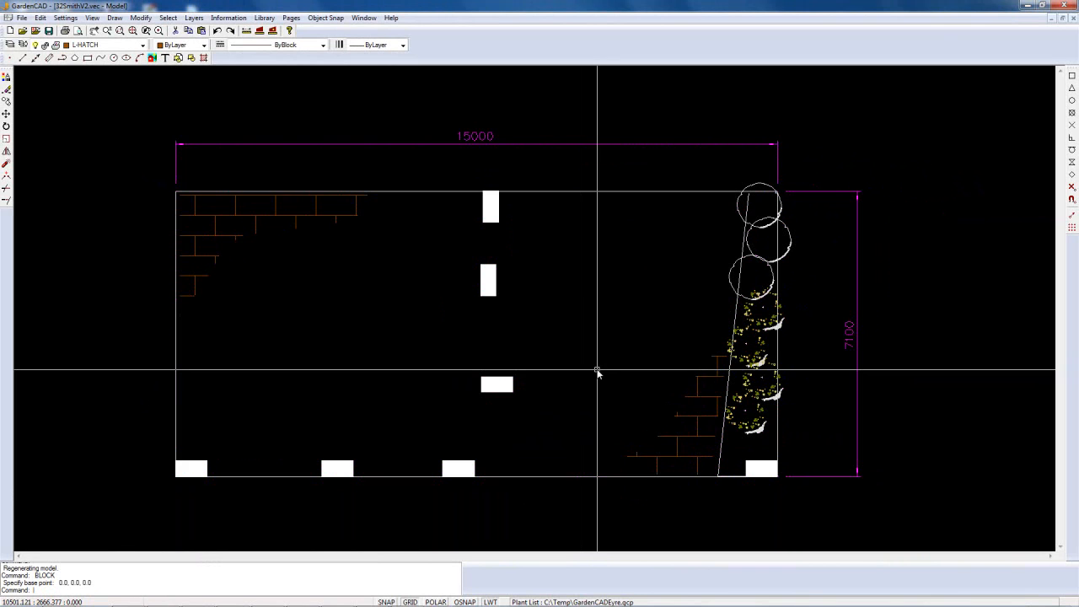
Create a new page, Page 1, with A3 297 x 420 paper in Album orientation
scroll(597, 372, "up", 5)
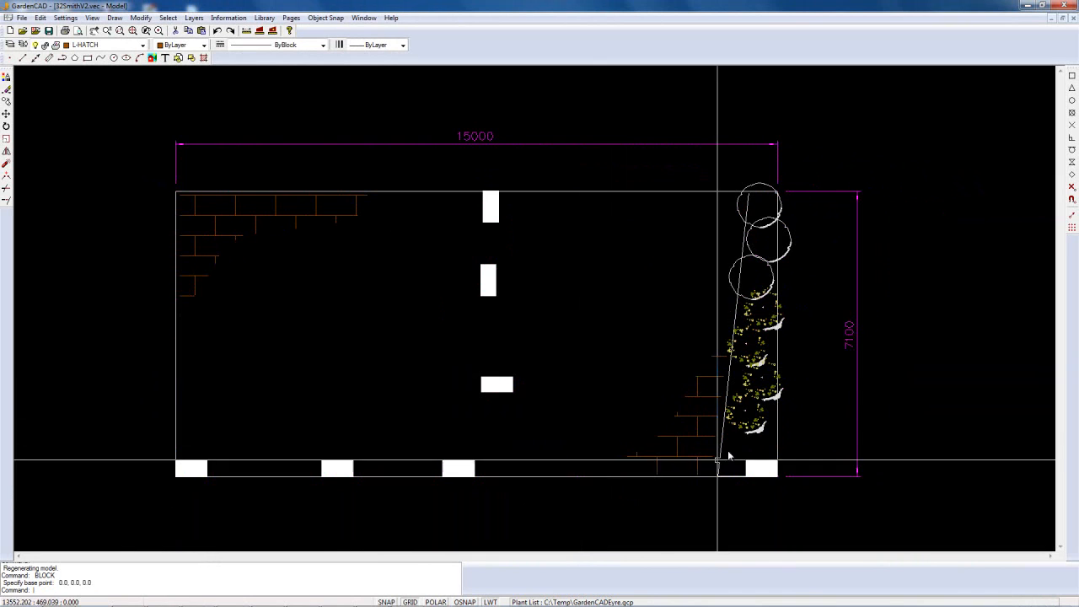
scroll(654, 413, "down", 5)
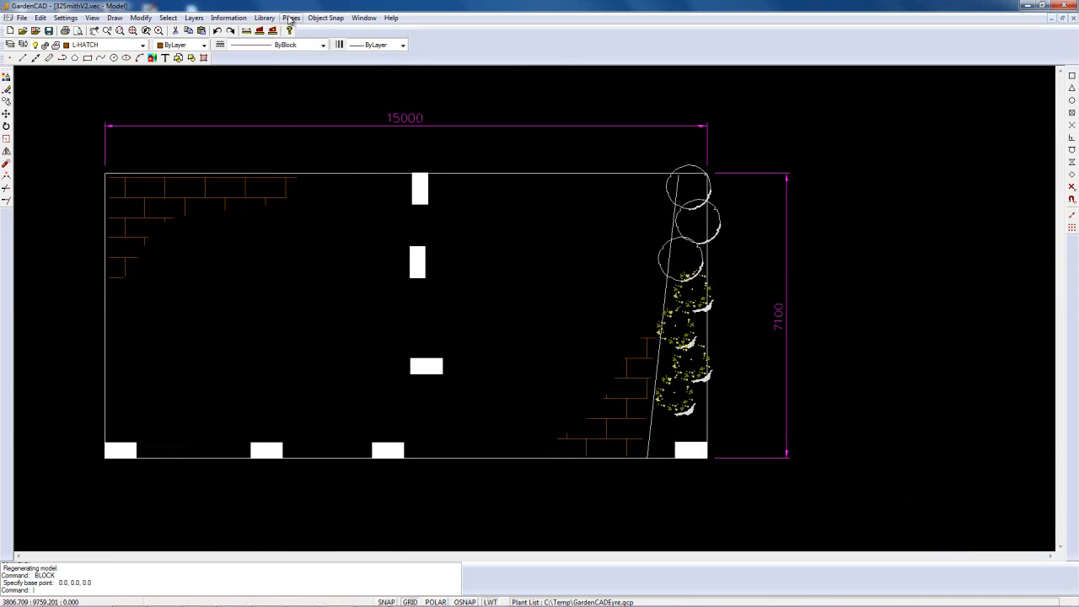
left_click(289, 18)
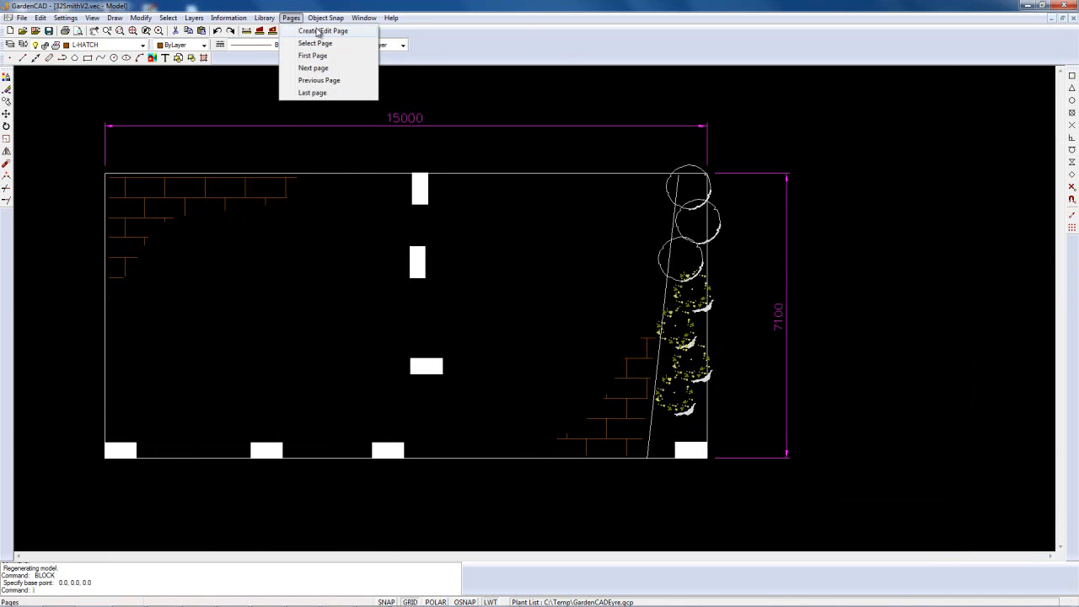
left_click(317, 31)
left_click(549, 241)
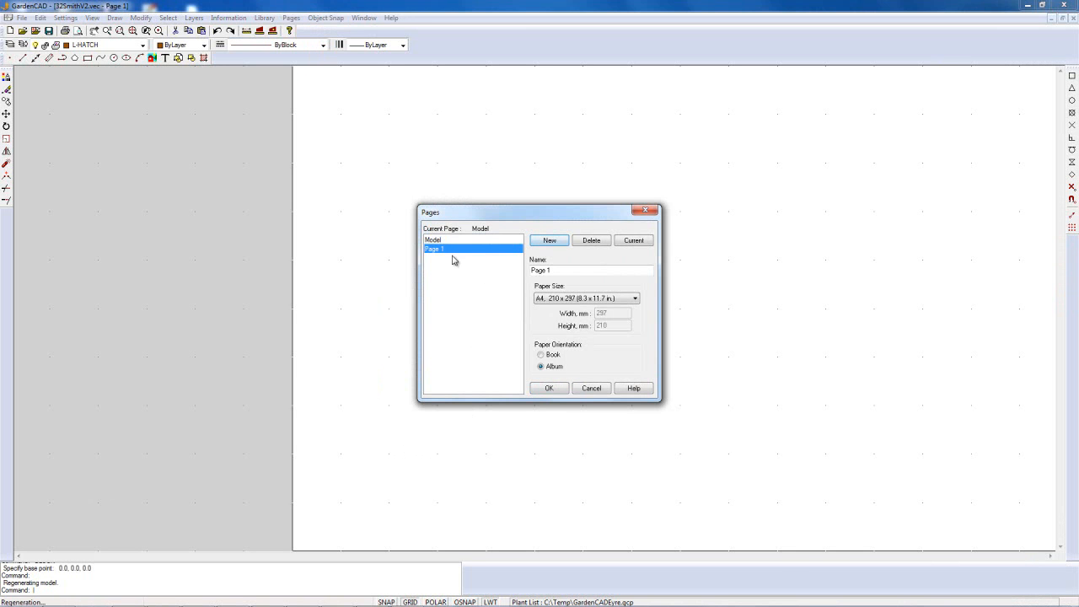
left_click(635, 299)
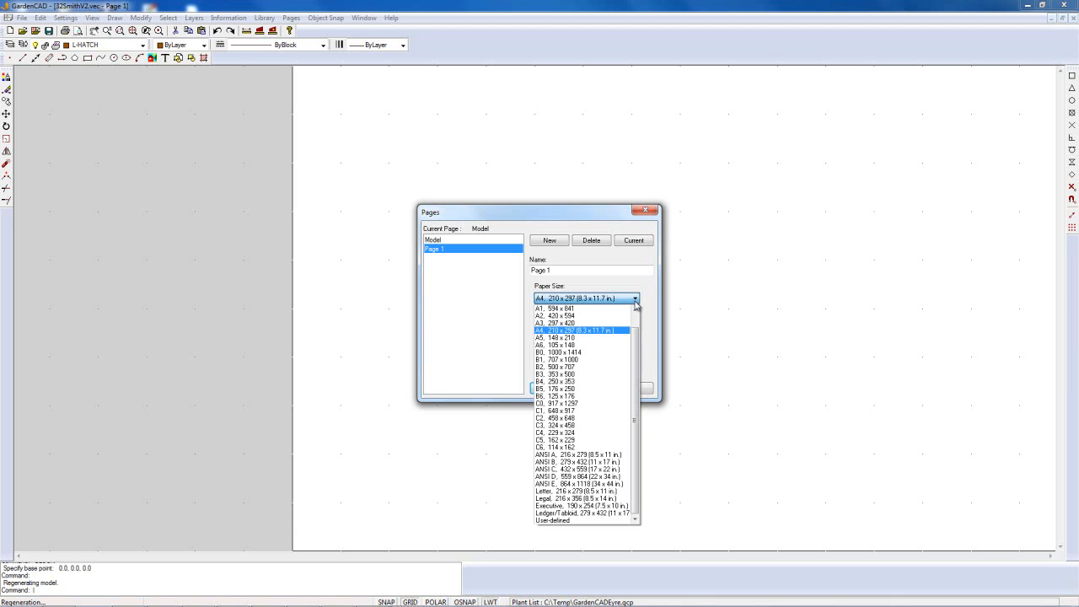
left_click(563, 325)
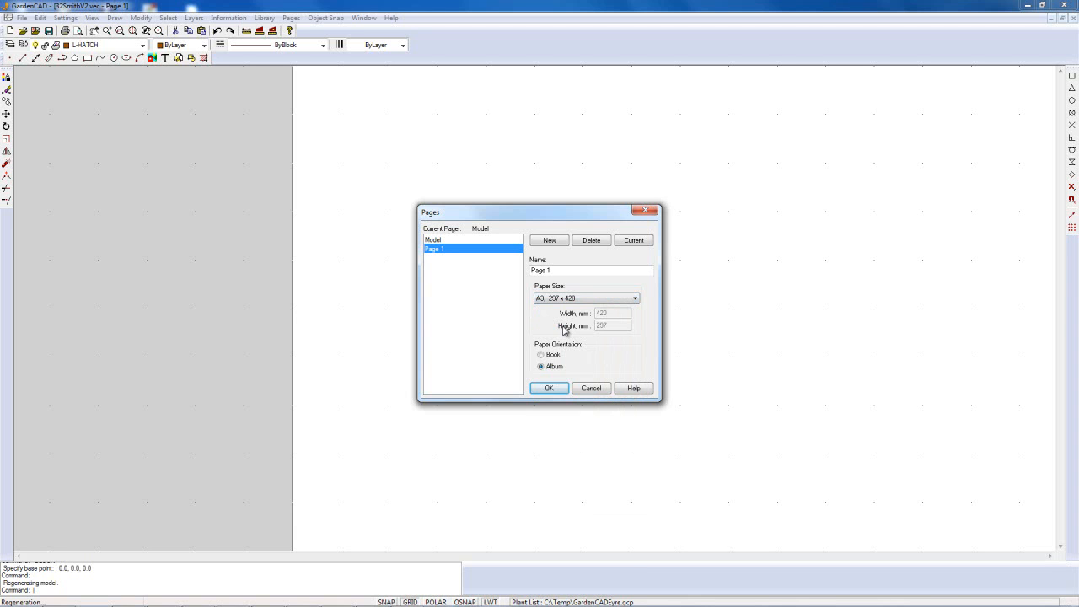
left_click(548, 388)
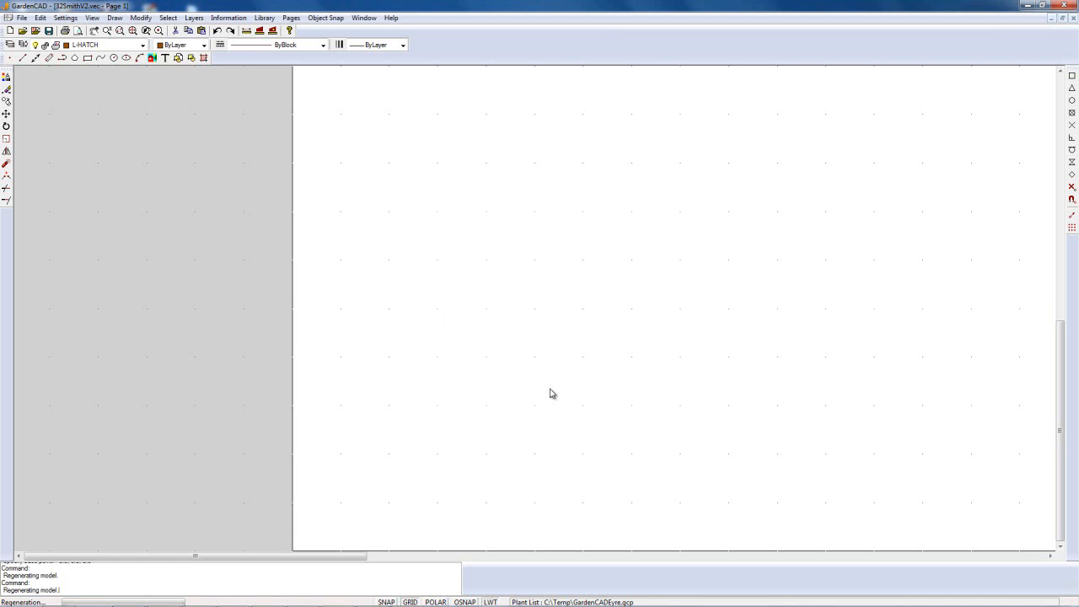
Turn off the grid display on Page 1
right_click(234, 309)
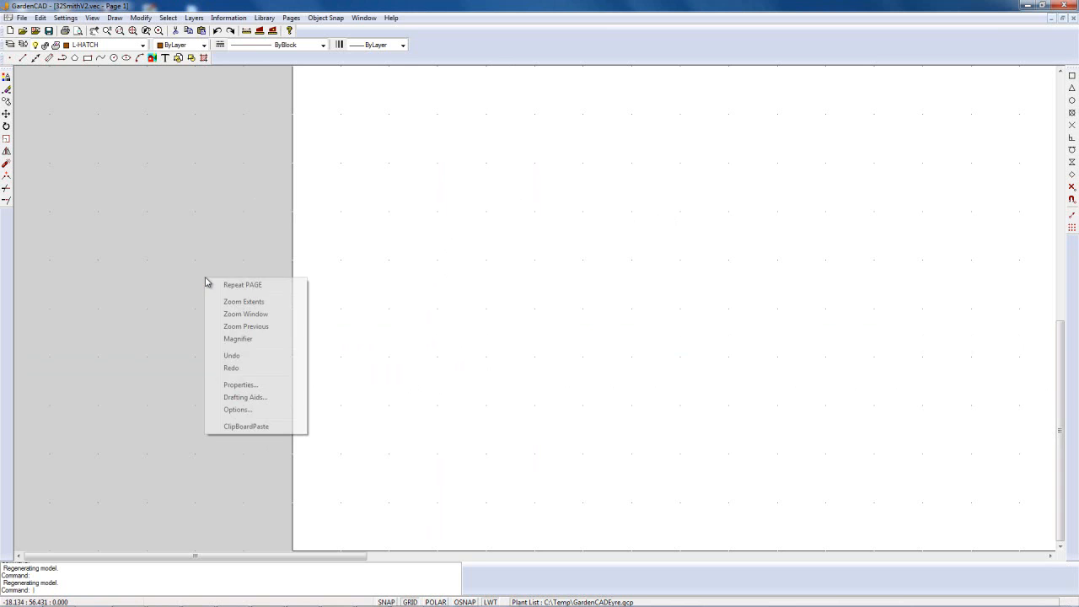
left_click(245, 304)
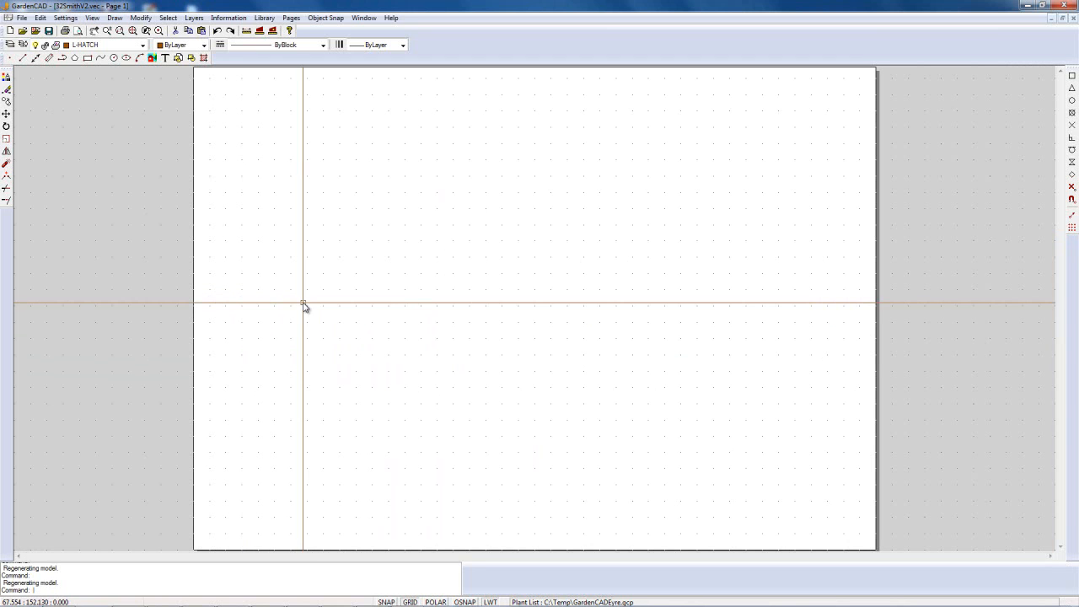
left_click(409, 602)
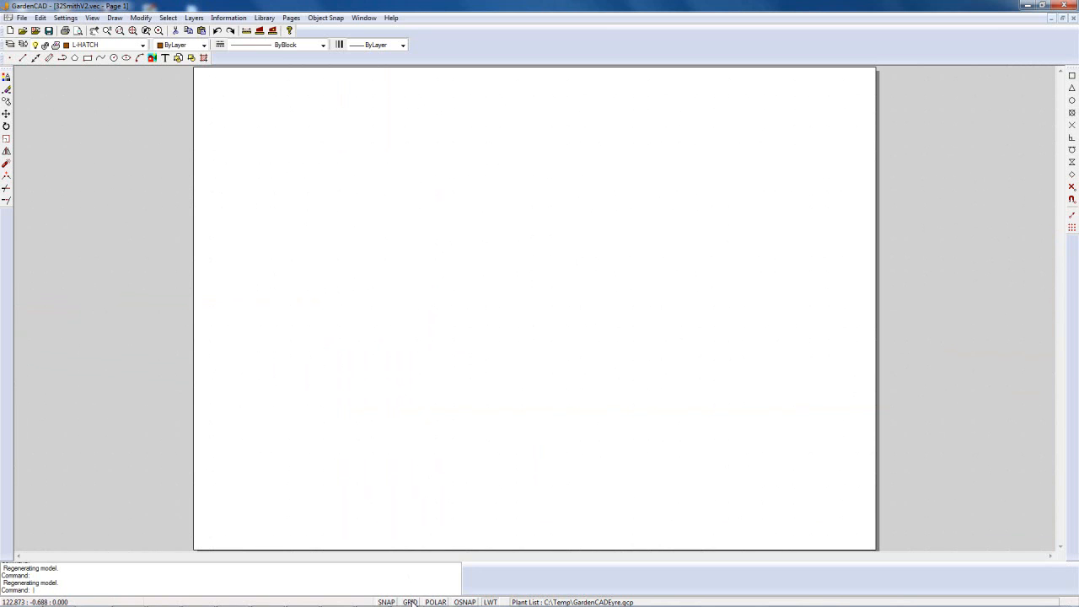
scroll(447, 406, "down", 1)
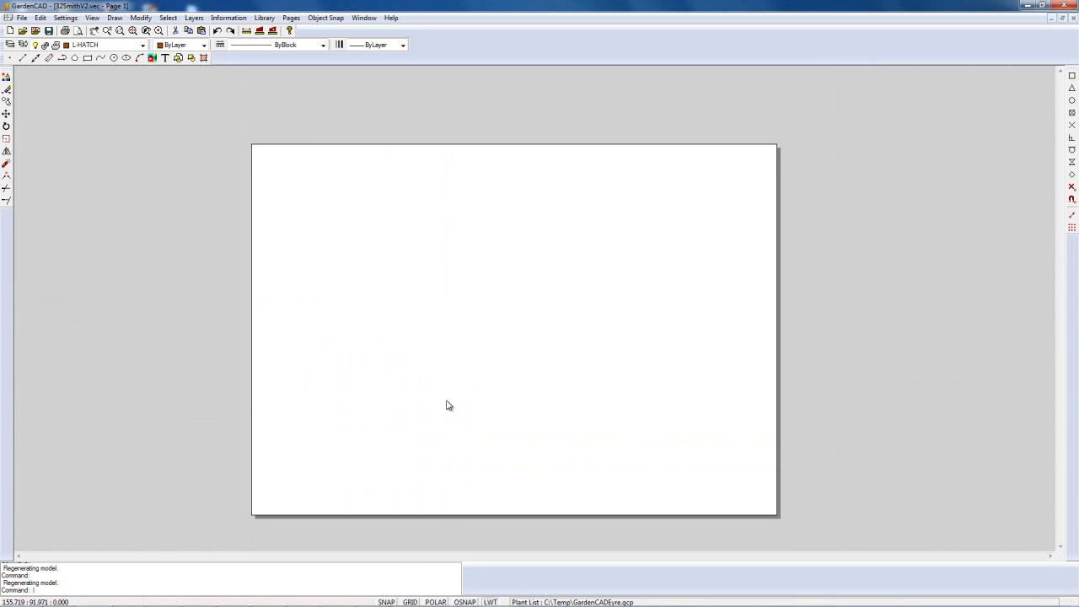
Insert the "layout" block on Page 1, placing its lower-left corner just above and to the right of the sheet
left_click(114, 19)
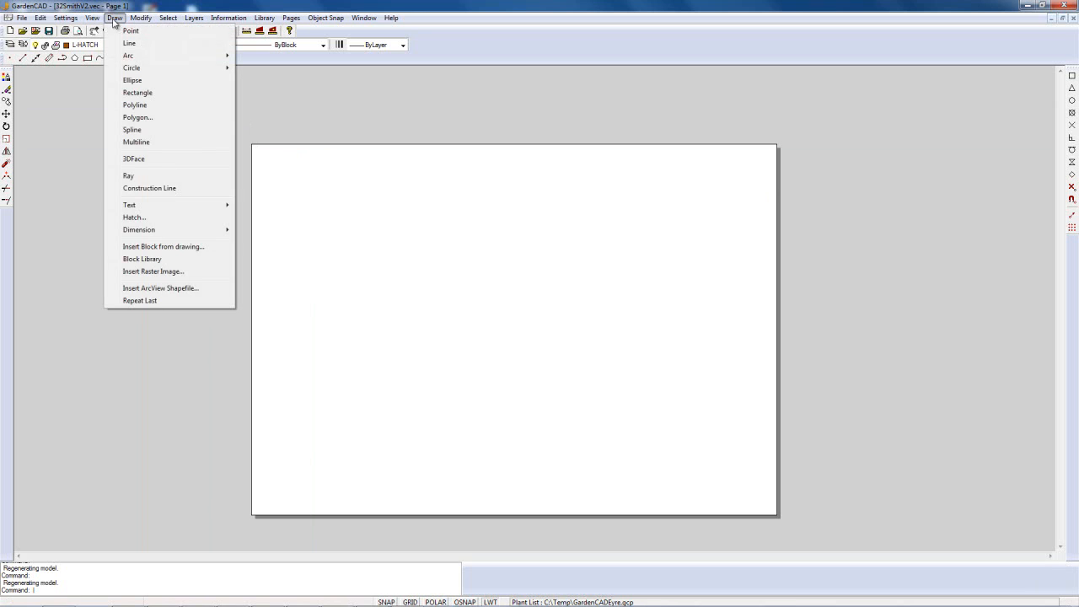
left_click(160, 247)
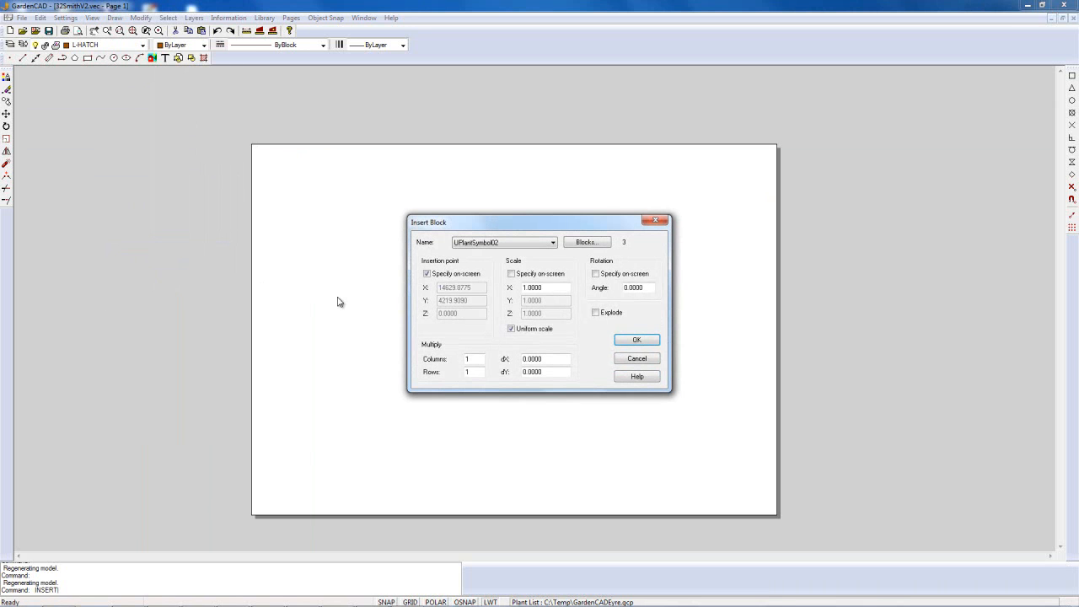
left_click(554, 244)
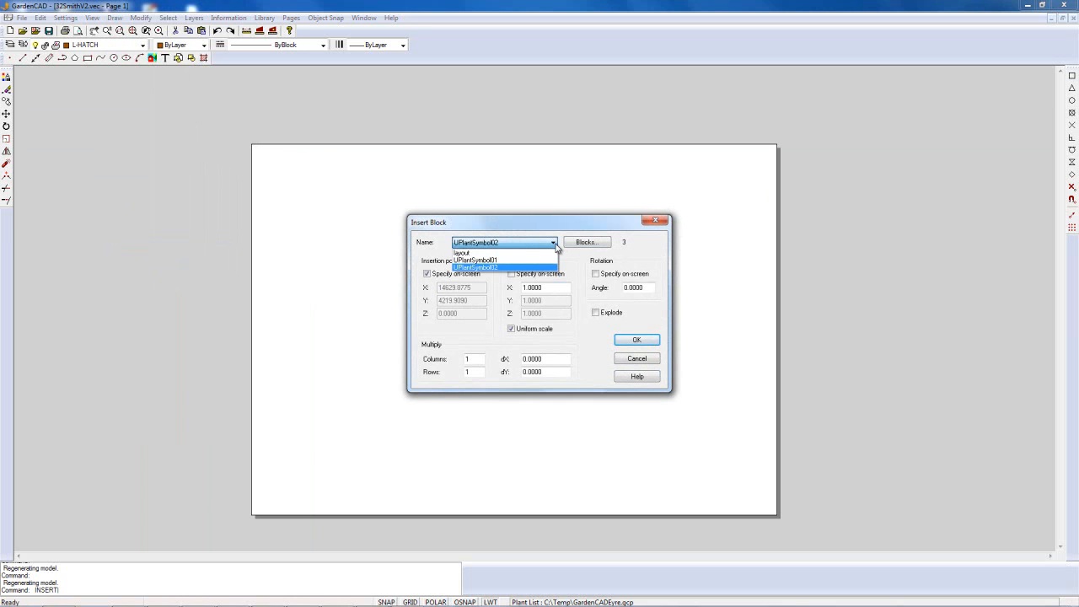
left_click(466, 252)
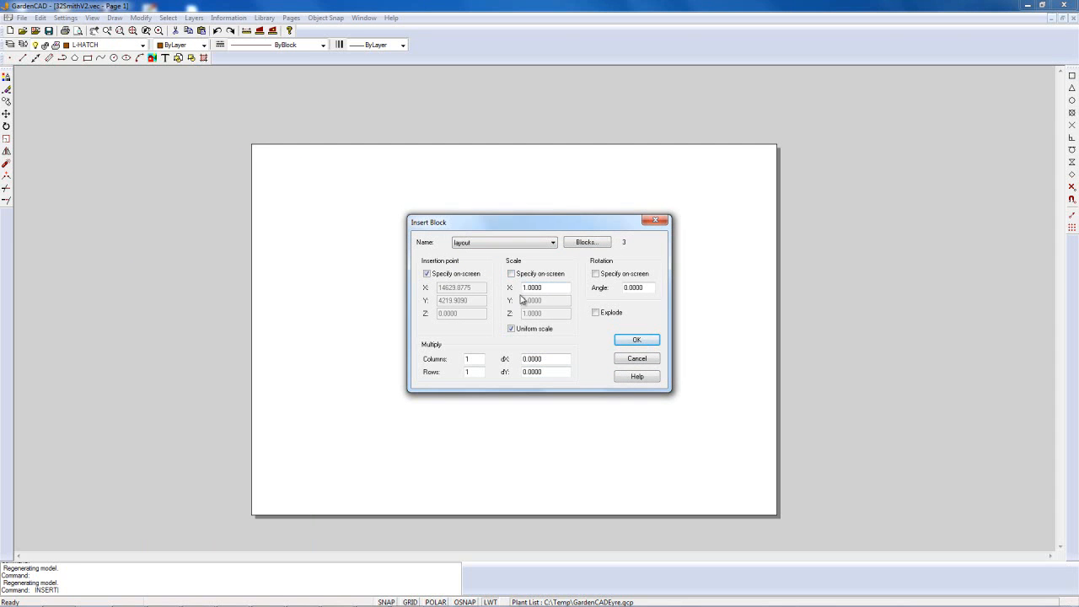
left_click(640, 343)
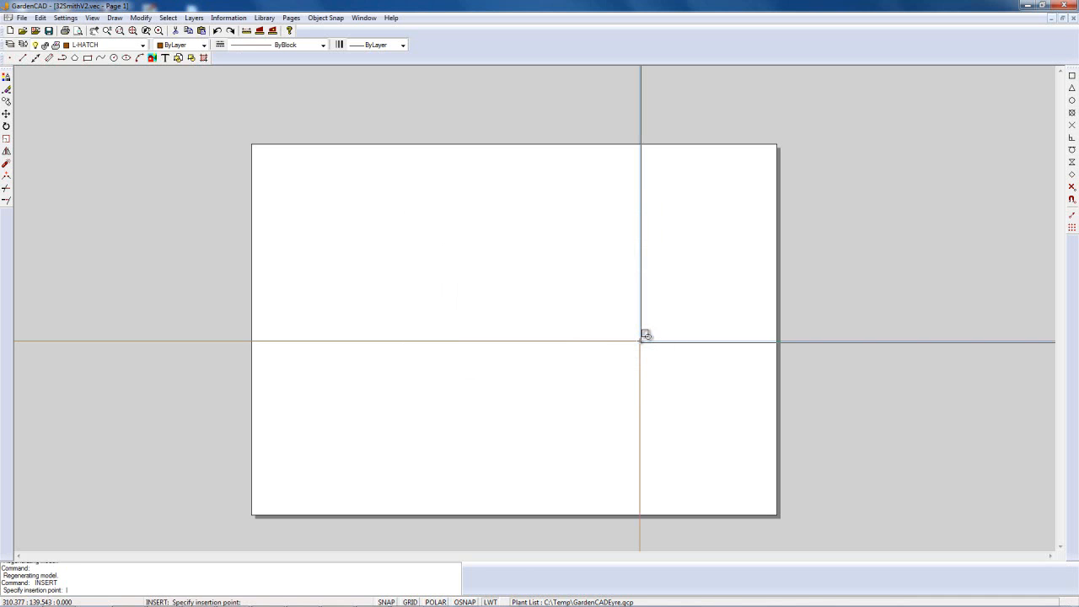
scroll(420, 405, "down", 3)
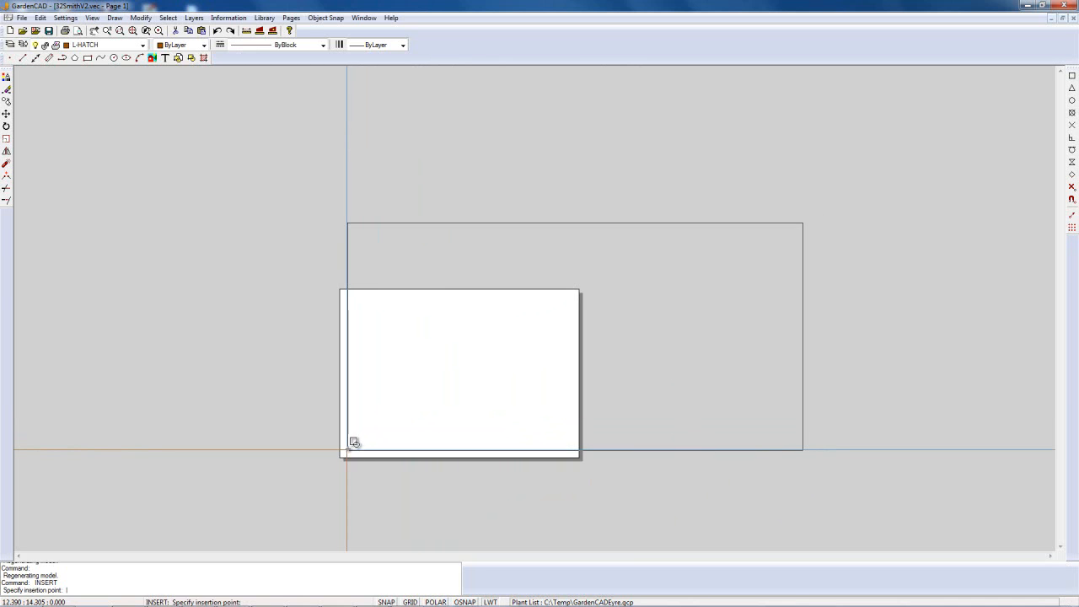
scroll(352, 444, "down", 3)
scroll(368, 430, "down", 3)
scroll(373, 426, "down", 3)
scroll(373, 426, "down", 2)
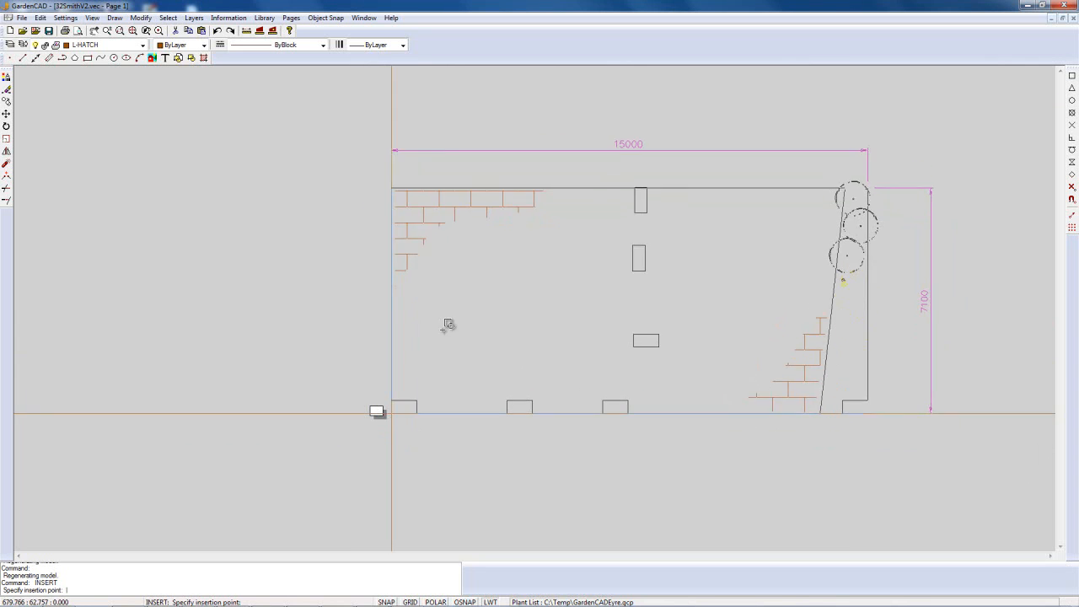
left_click(393, 382)
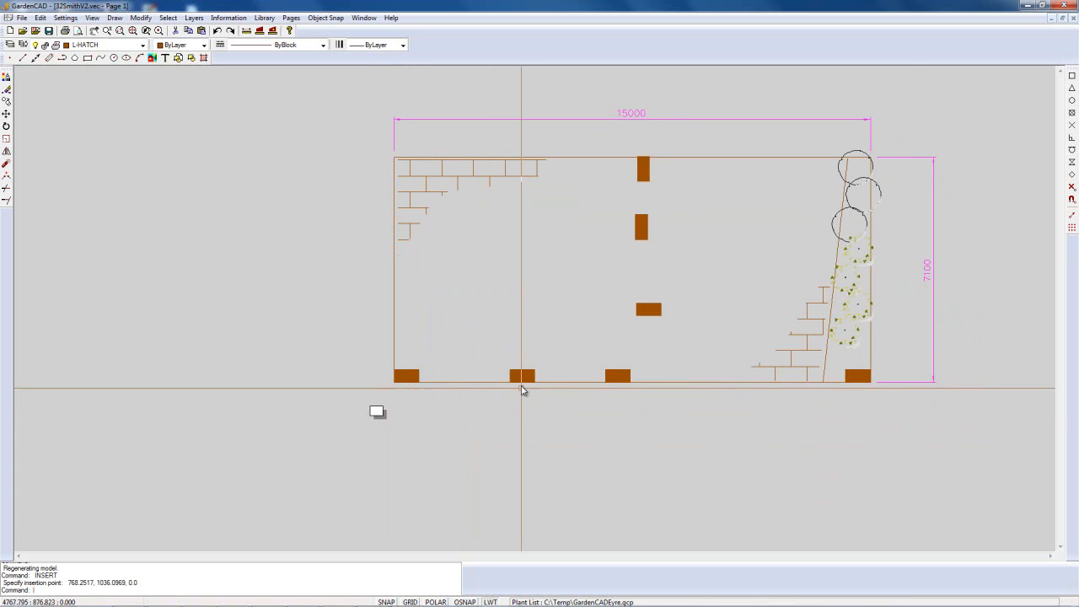
Scale the inserted layout block down to about a tenth of its size, using its lower-left corner as base point
left_click(504, 382)
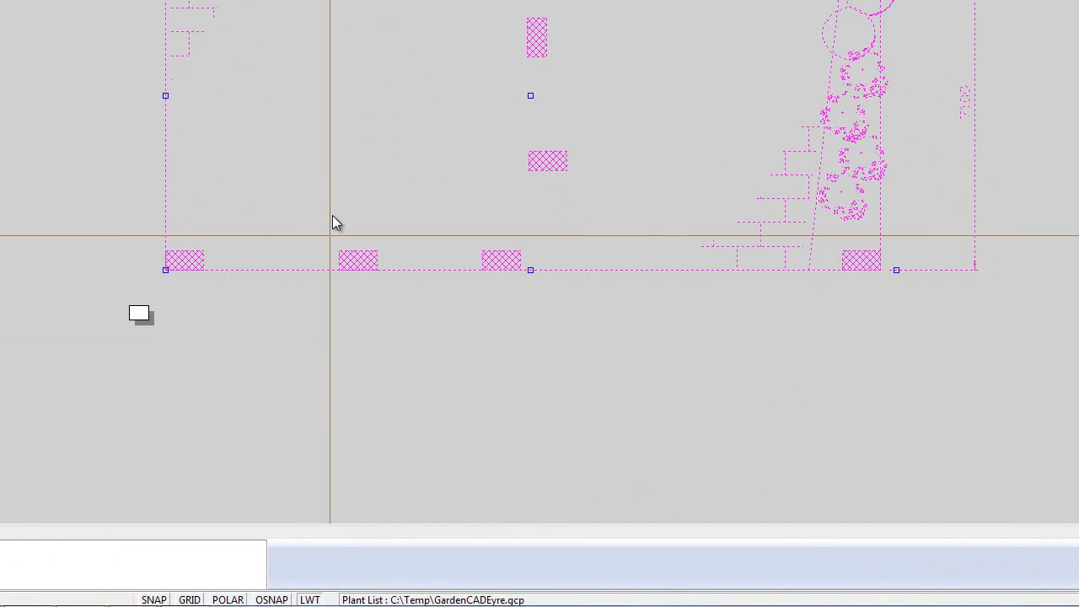
right_click(324, 167)
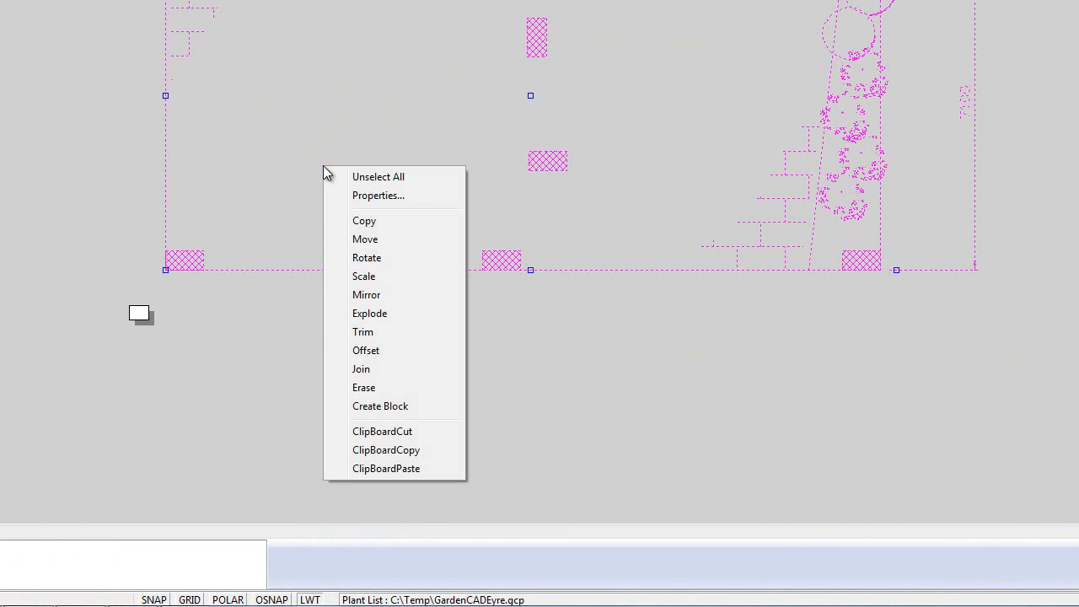
left_click(370, 275)
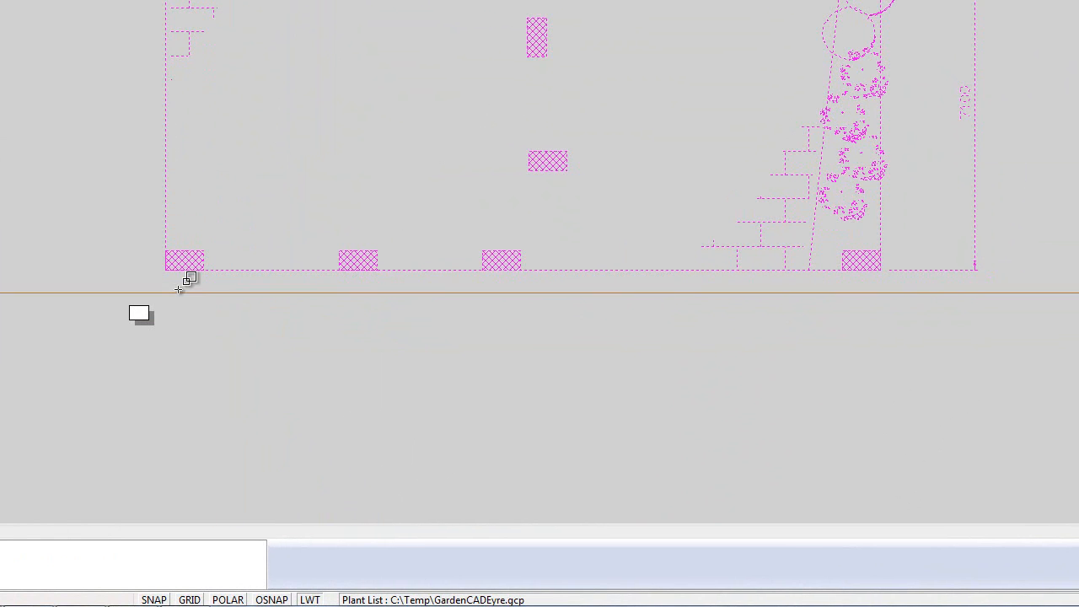
left_click(166, 271)
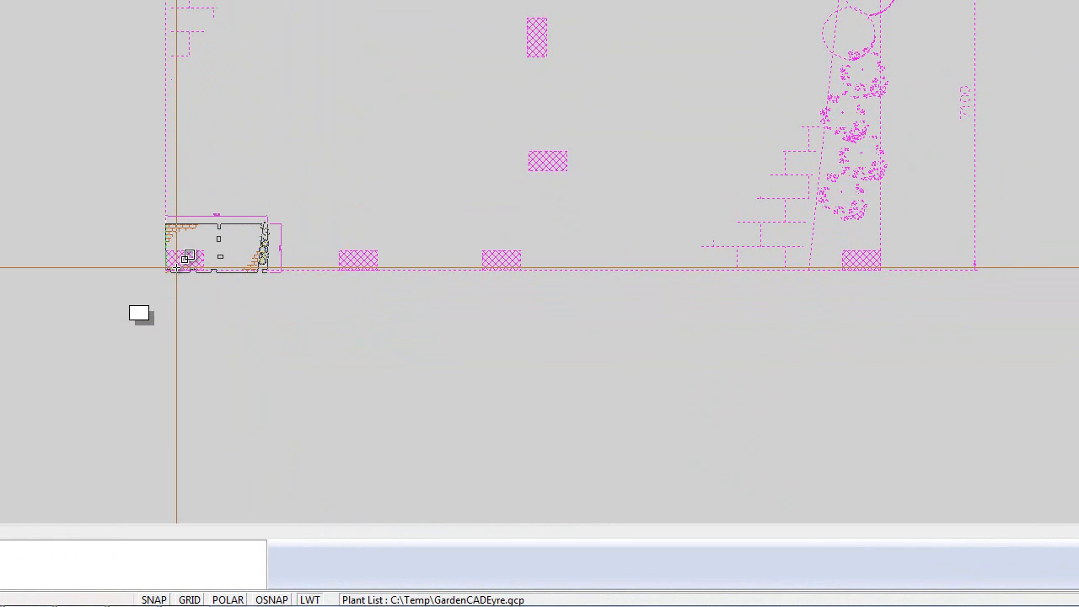
left_click(176, 267)
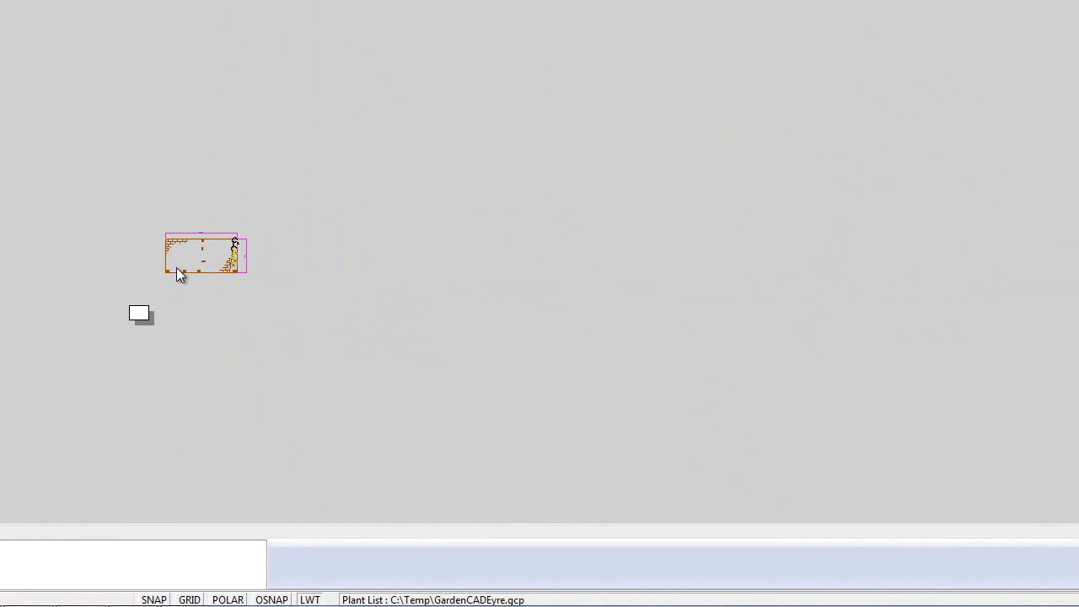
Scale the layout block on Page 1 by a factor of 0.5, using its lower-left corner as base point
scroll(211, 307, "up", 2)
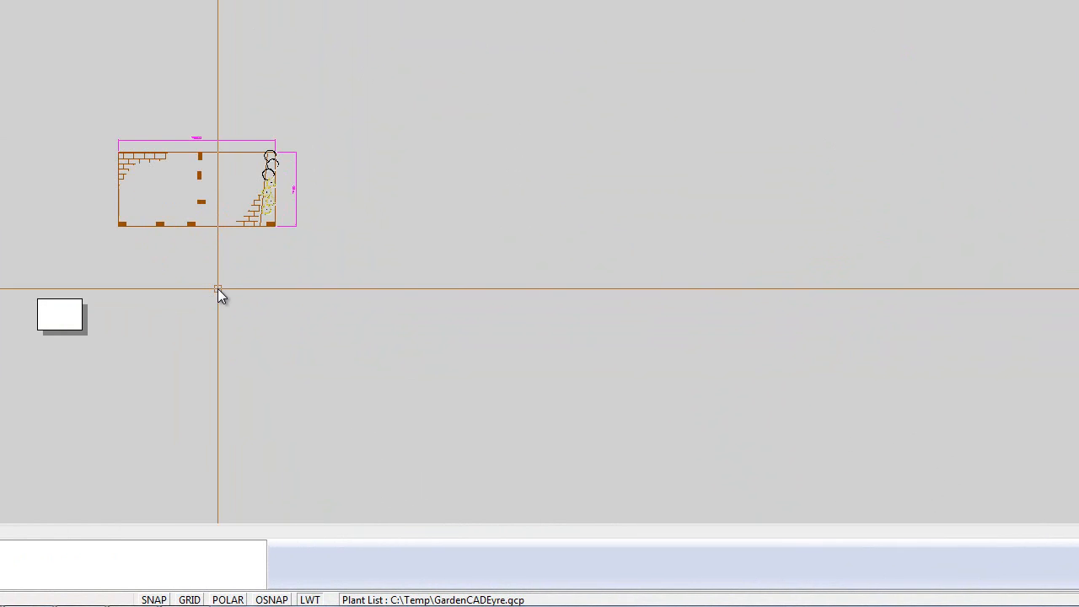
scroll(221, 282, "up", 1)
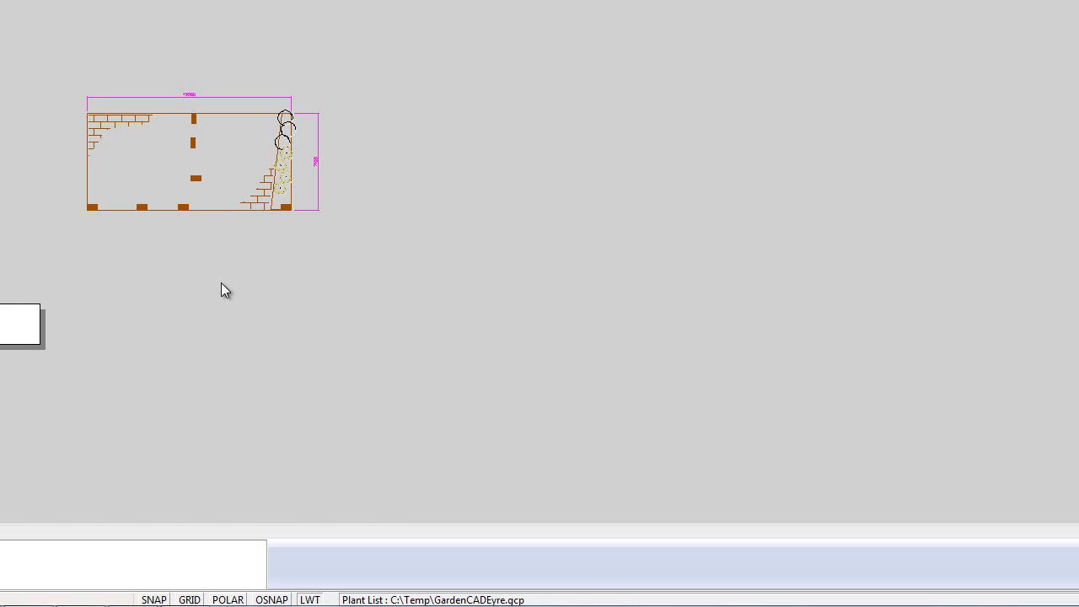
left_click(163, 208)
right_click(166, 241)
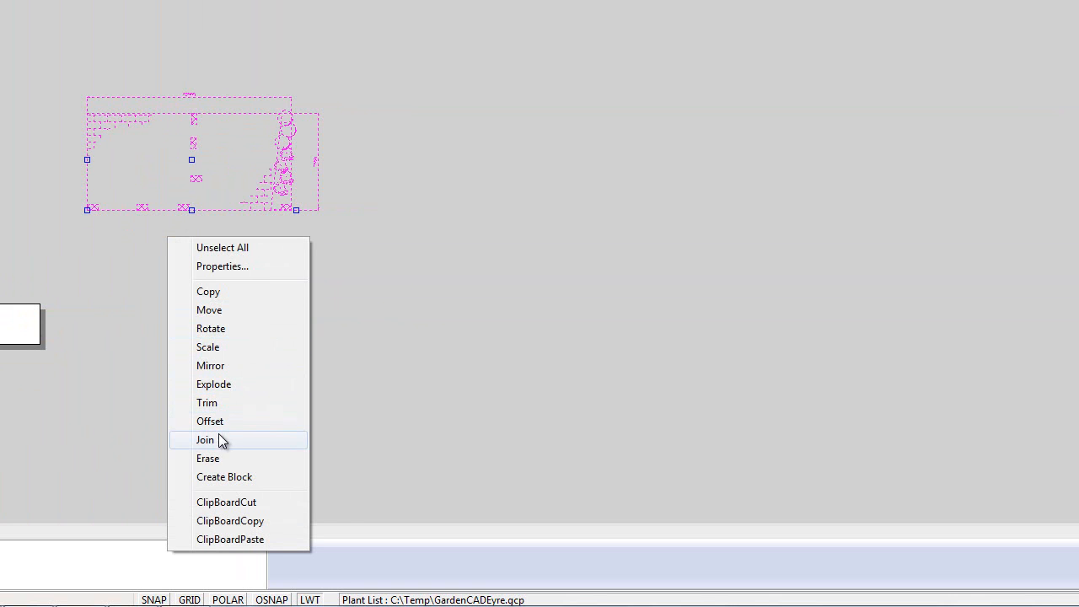
left_click(206, 348)
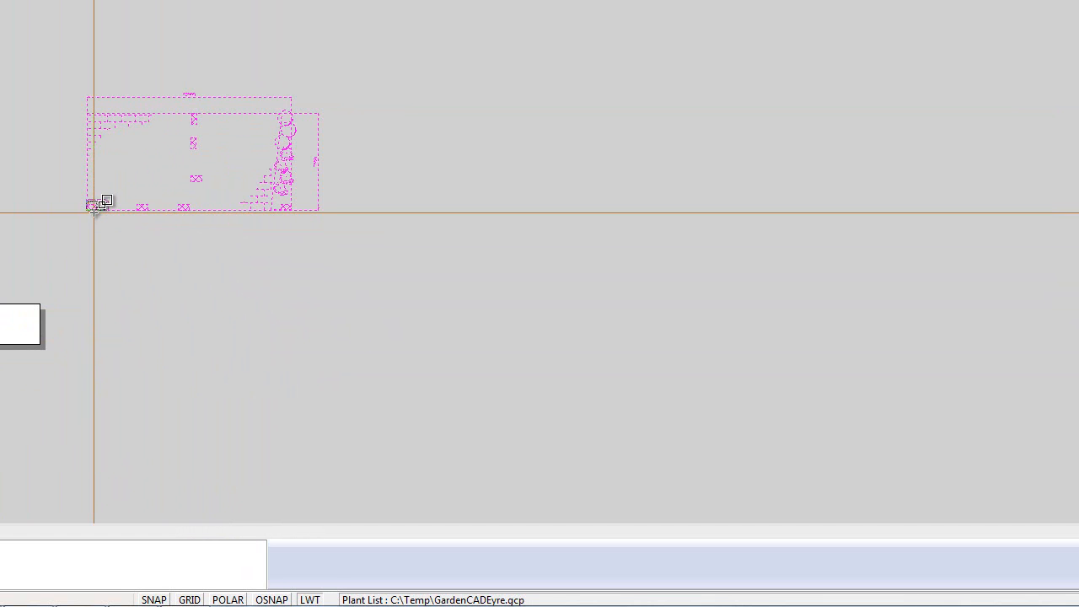
key("Return")
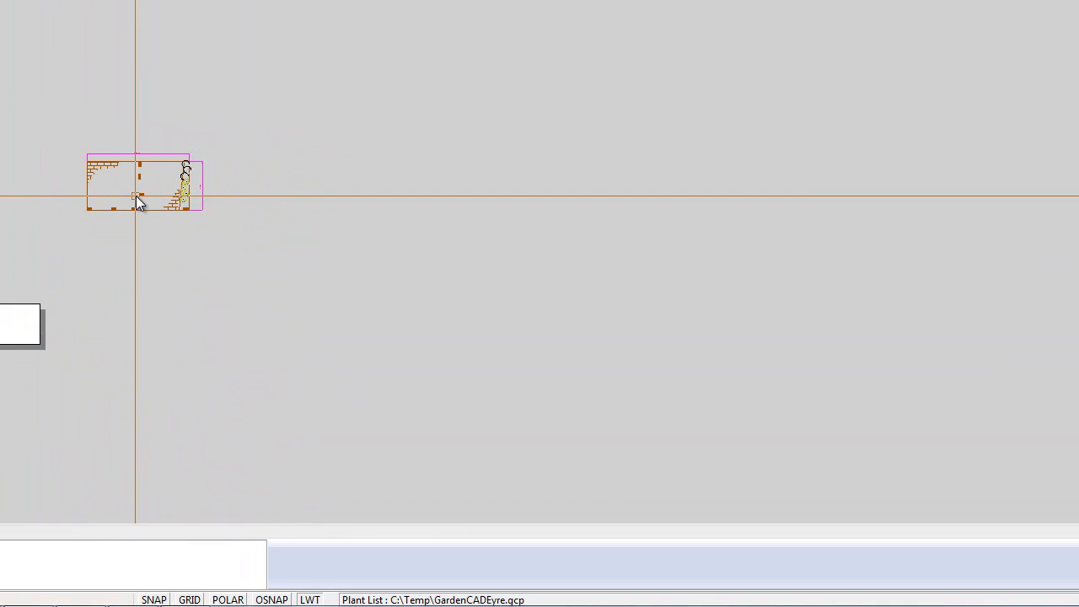
scroll(138, 195, "up", 3)
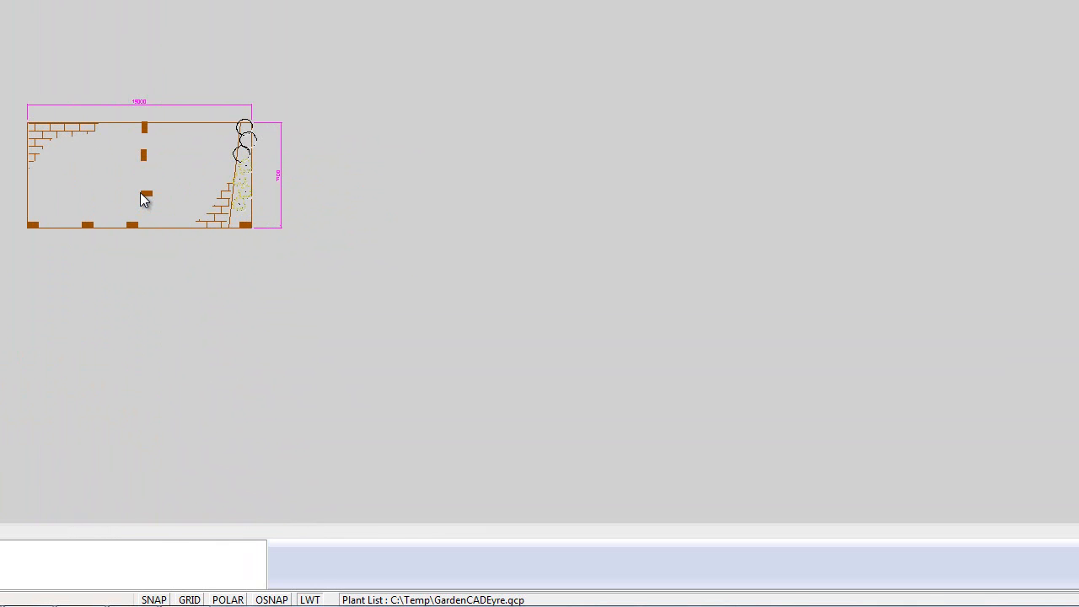
scroll(144, 199, "down", 1)
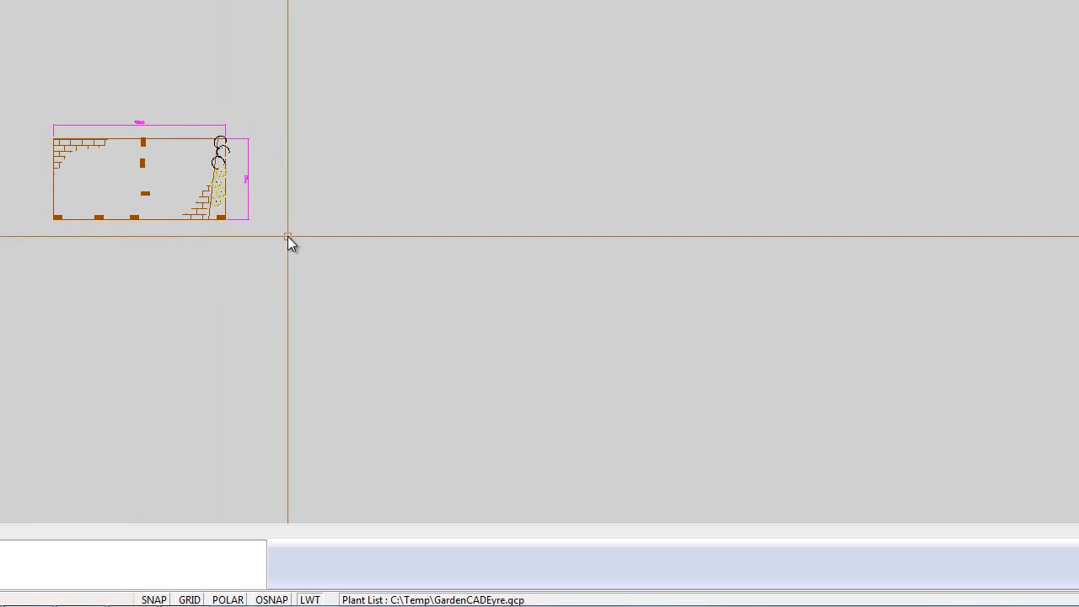
Erase the block from Page 1 and reinsert "layout" at a uniform scale of 0.02, inside the sheet's lower-left corner at about 46.6, 51.3
key("ctrl+a")
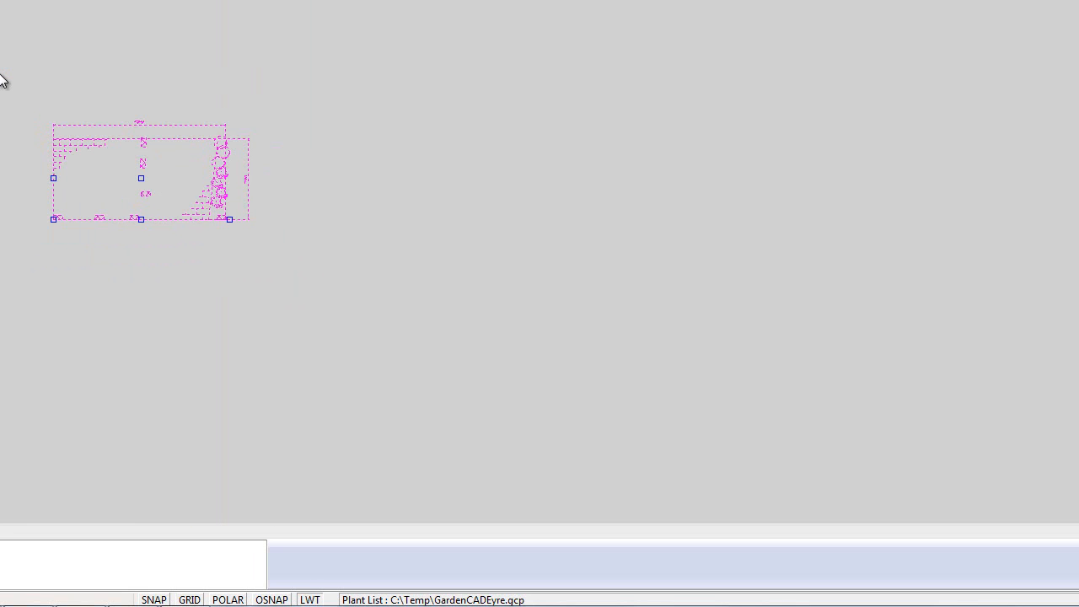
key("Delete")
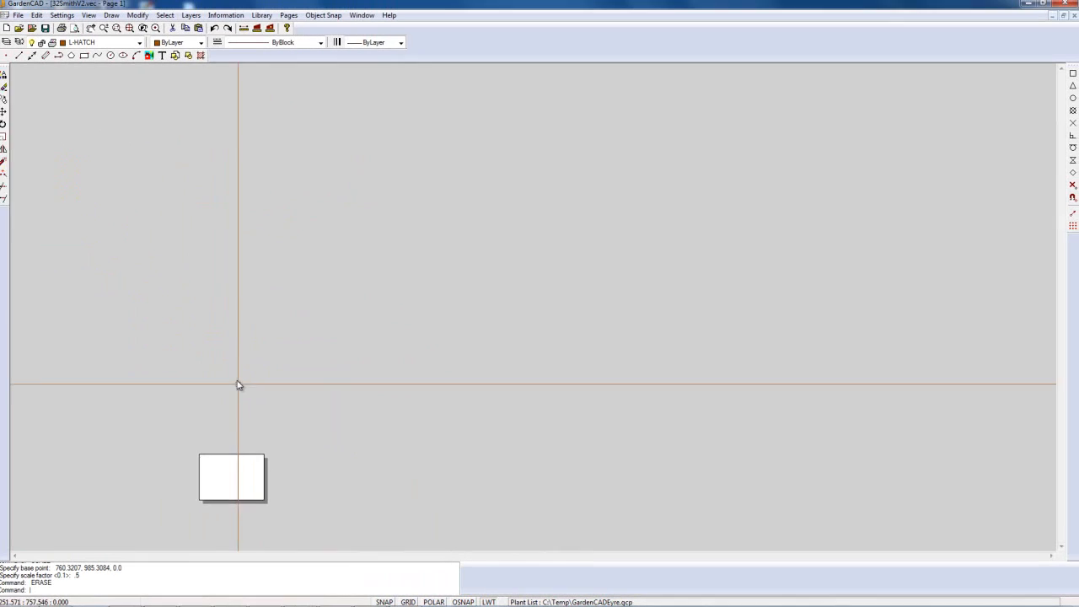
scroll(238, 385, "up", 3)
middle_click_drag(243, 353, 401, 140)
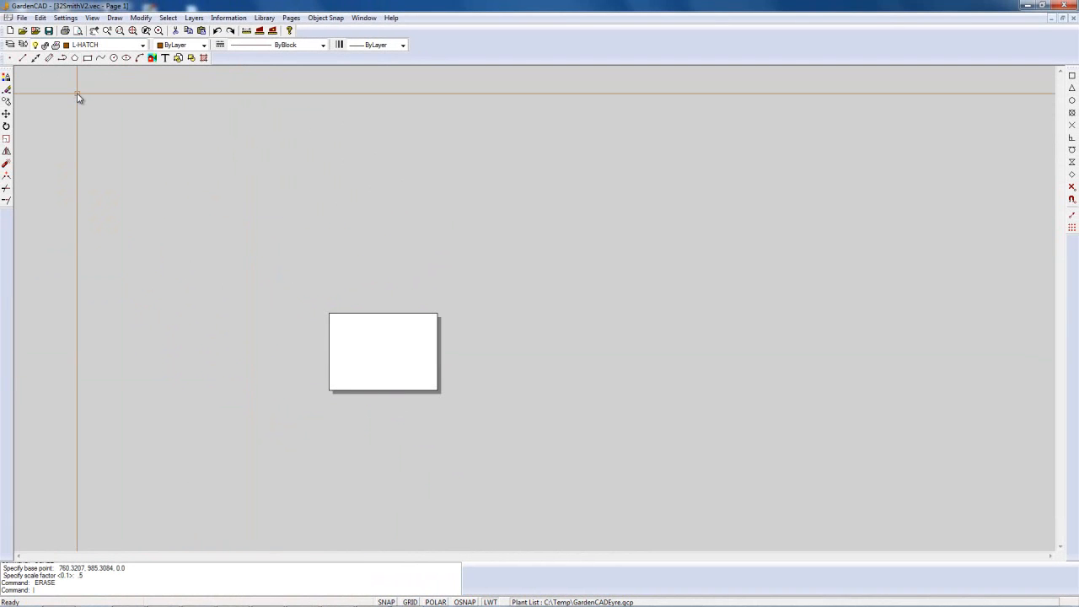
left_click(116, 18)
left_click(164, 246)
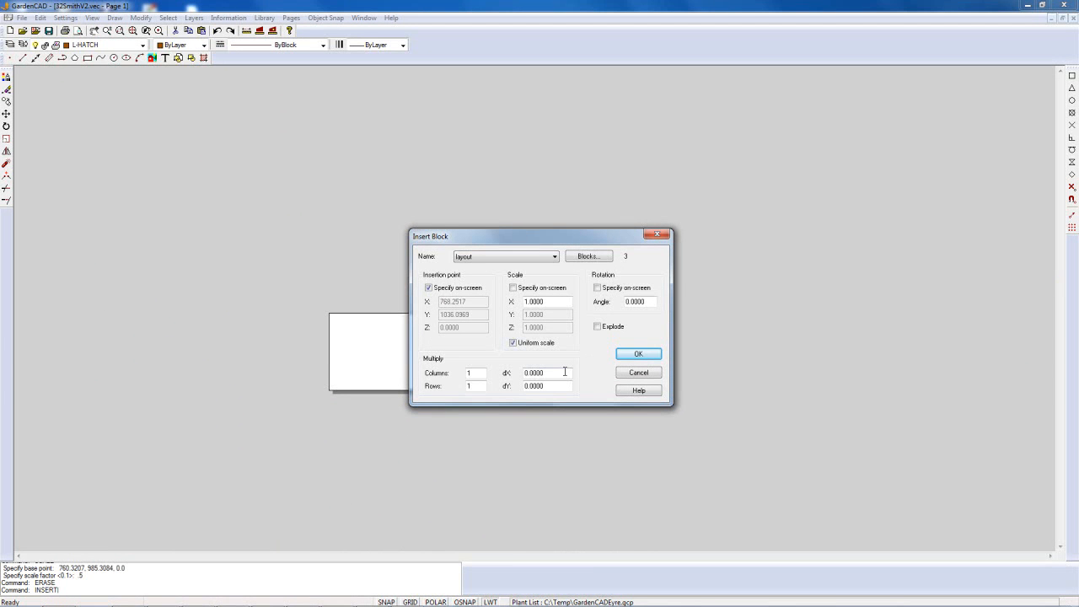
left_click(513, 289)
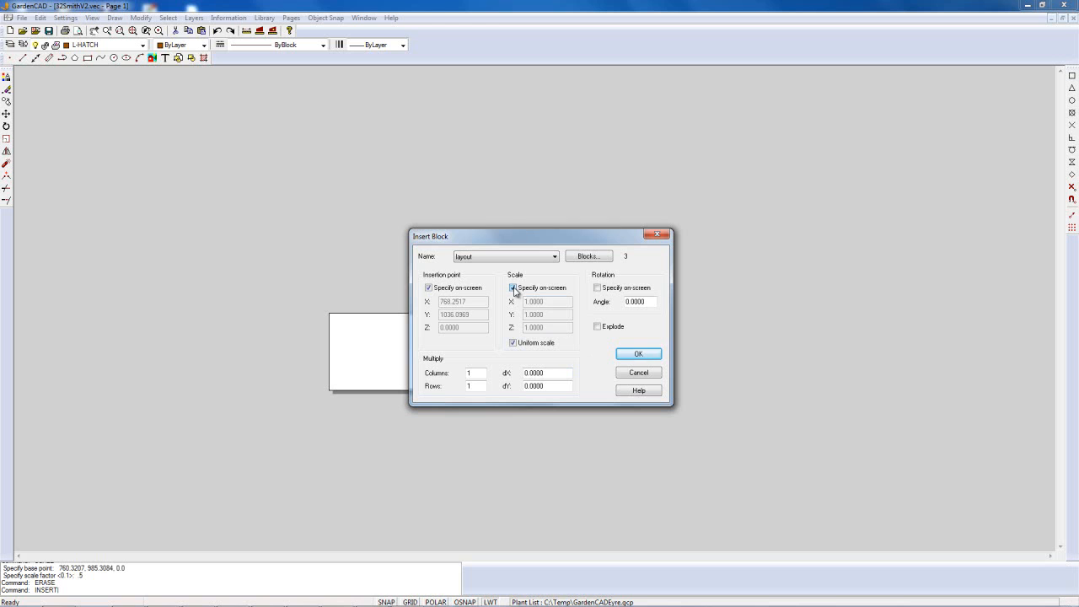
left_click(514, 288)
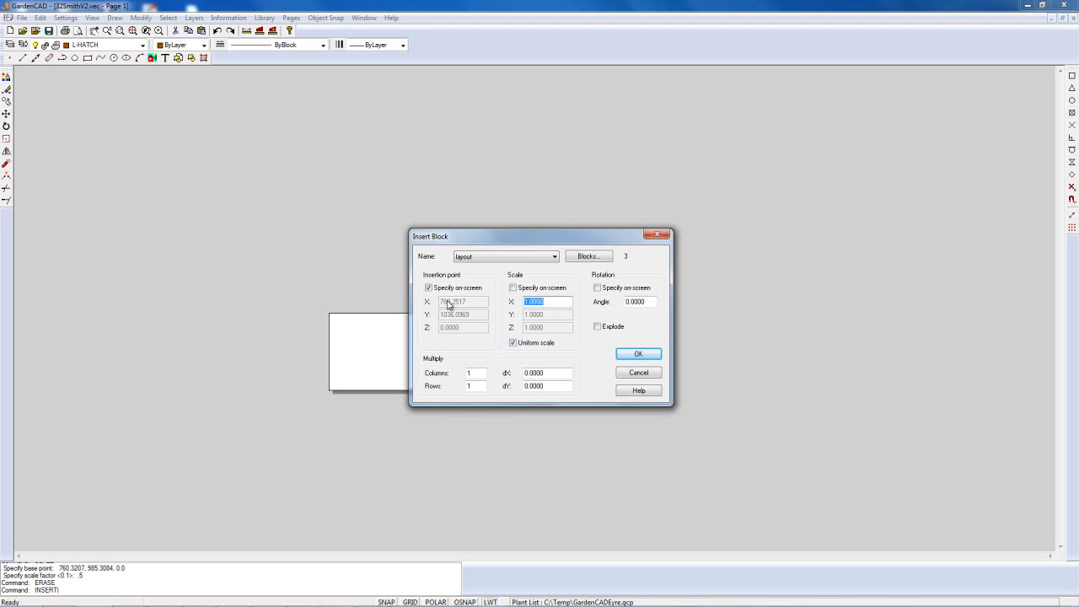
type("0.02")
left_click(627, 354)
left_click(636, 357)
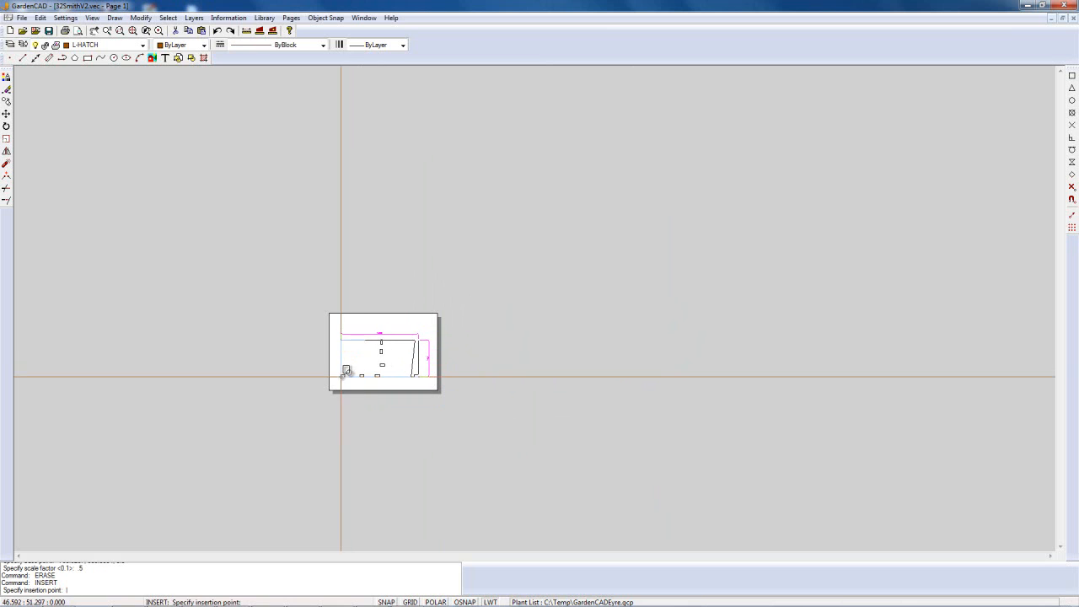
left_click(340, 377)
Make layer 0 current and turn off the L-DIMENSIONS layer
right_click(466, 237)
left_click(508, 263)
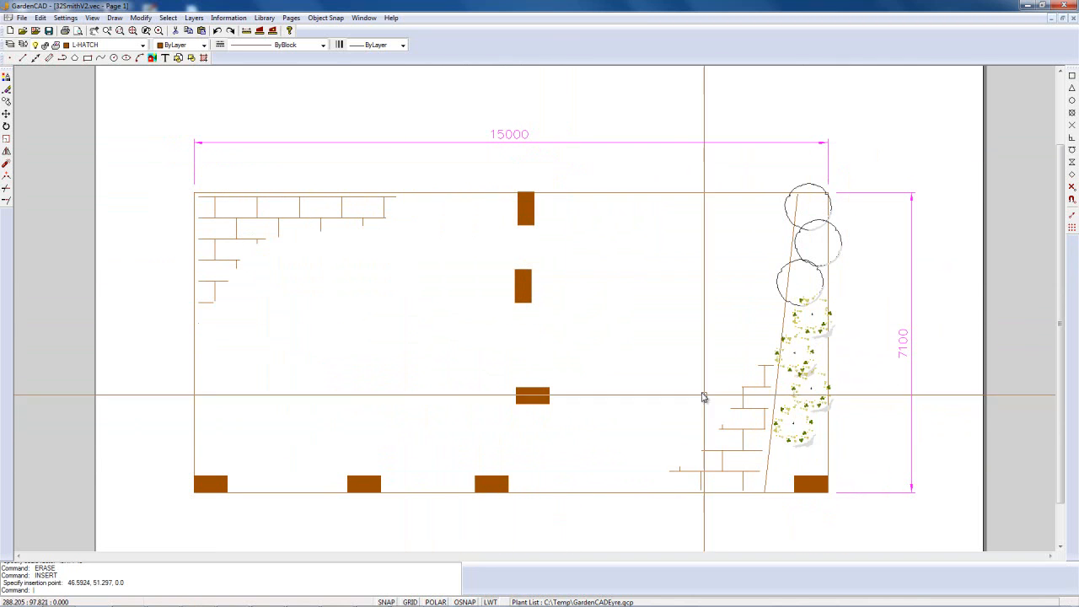
scroll(676, 358, "down", 1)
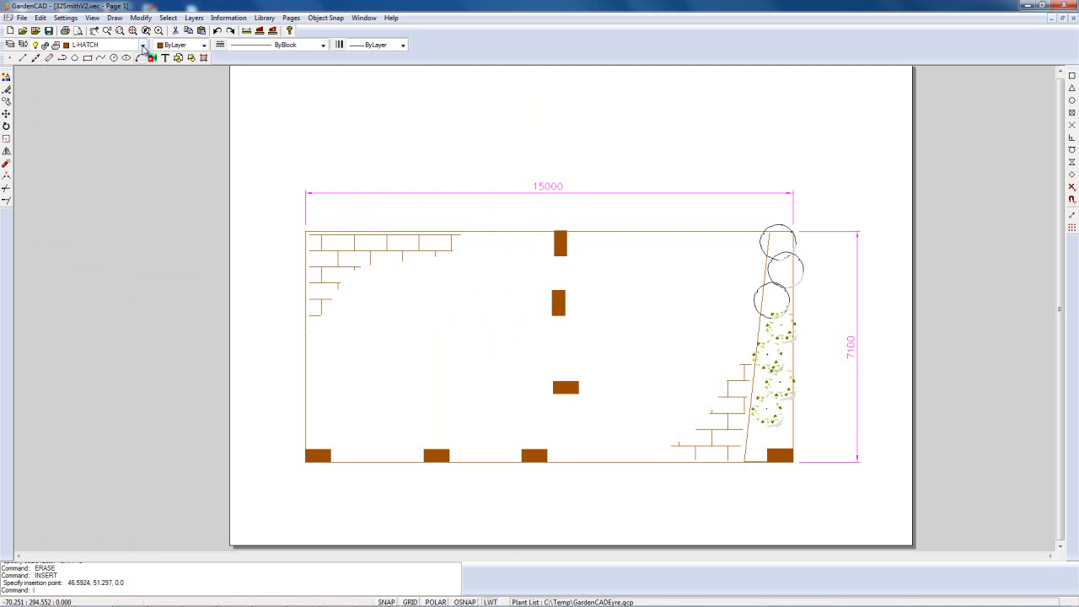
left_click(142, 46)
left_click(109, 59)
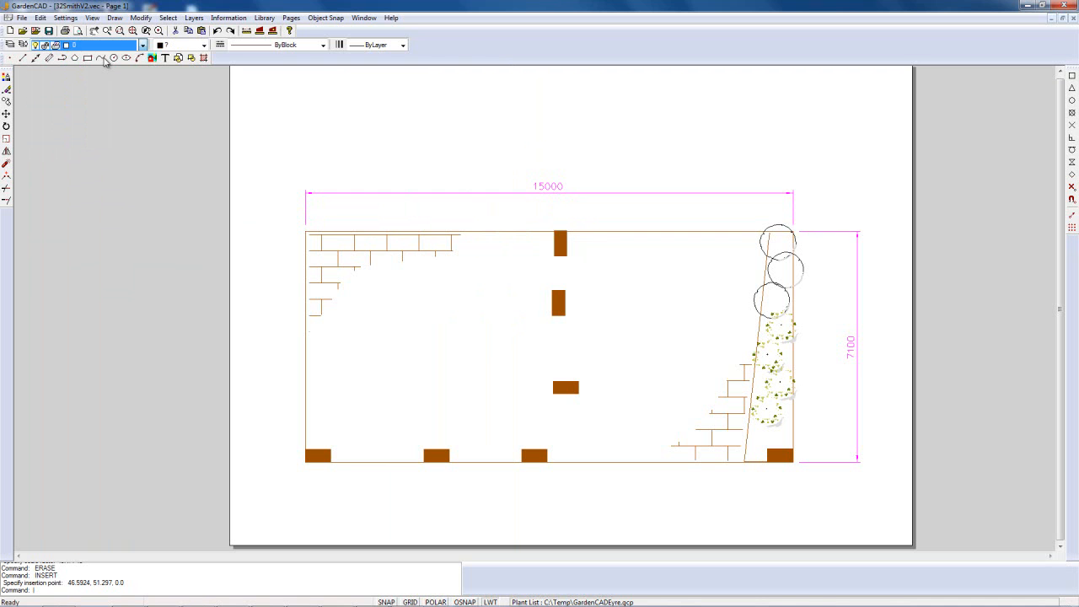
left_click(10, 46)
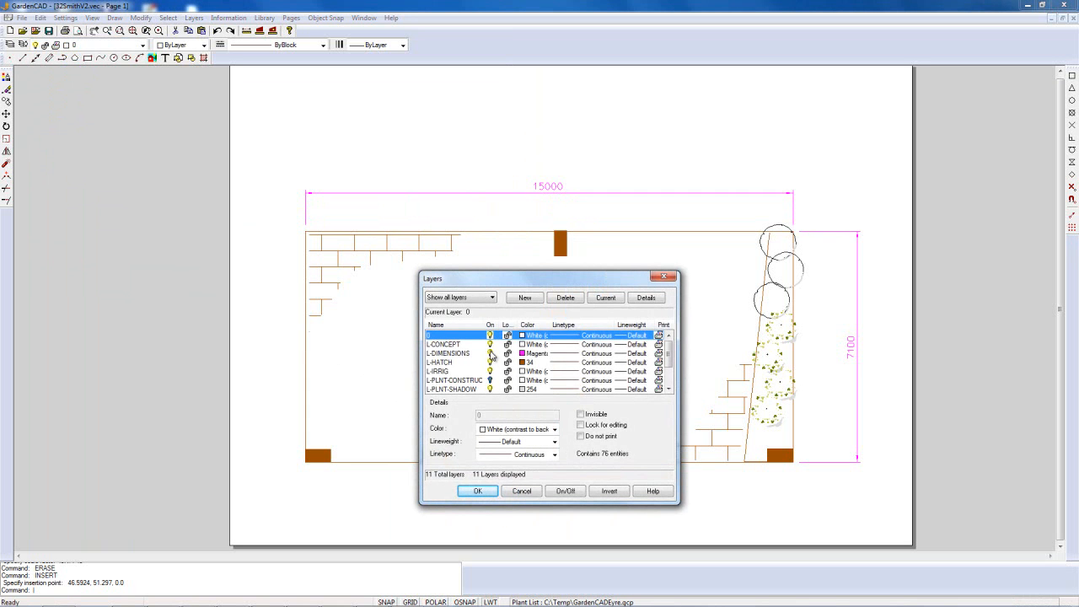
left_click(490, 354)
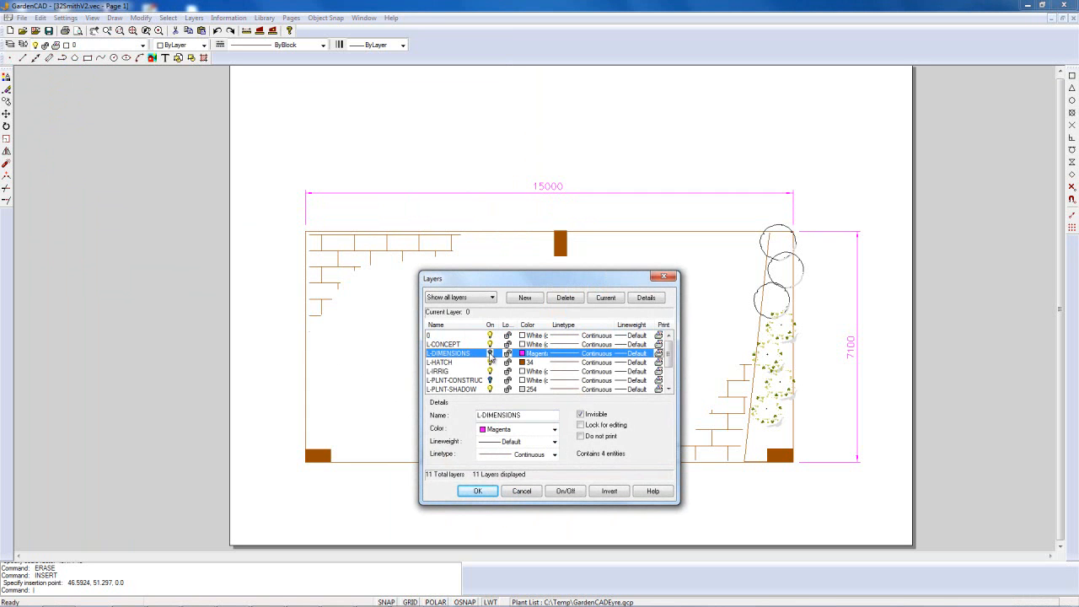
left_click(477, 492)
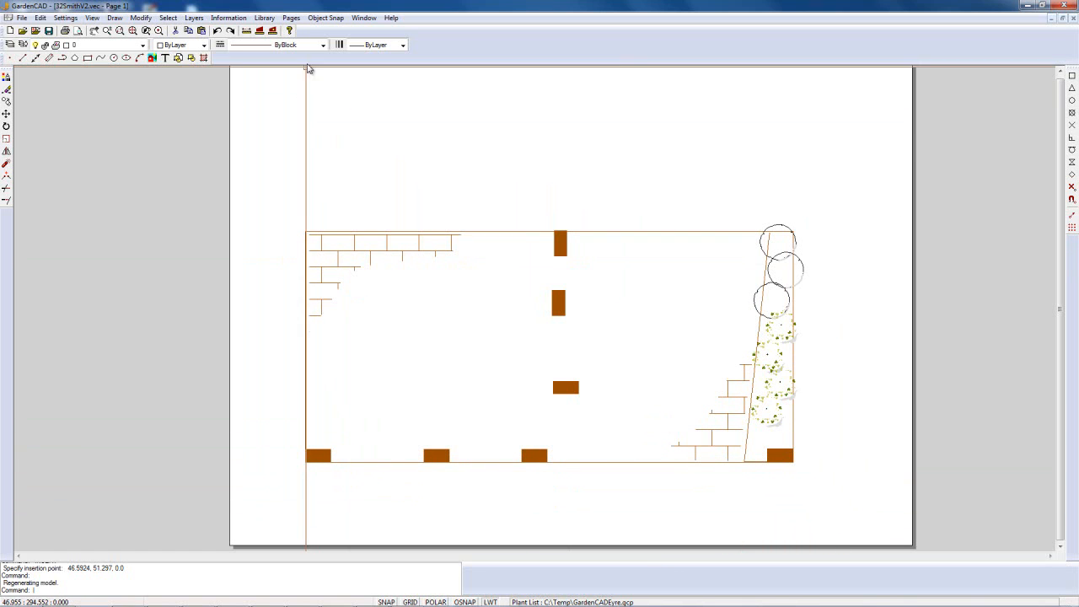
Switch from Page 1 to the Model page
left_click(291, 19)
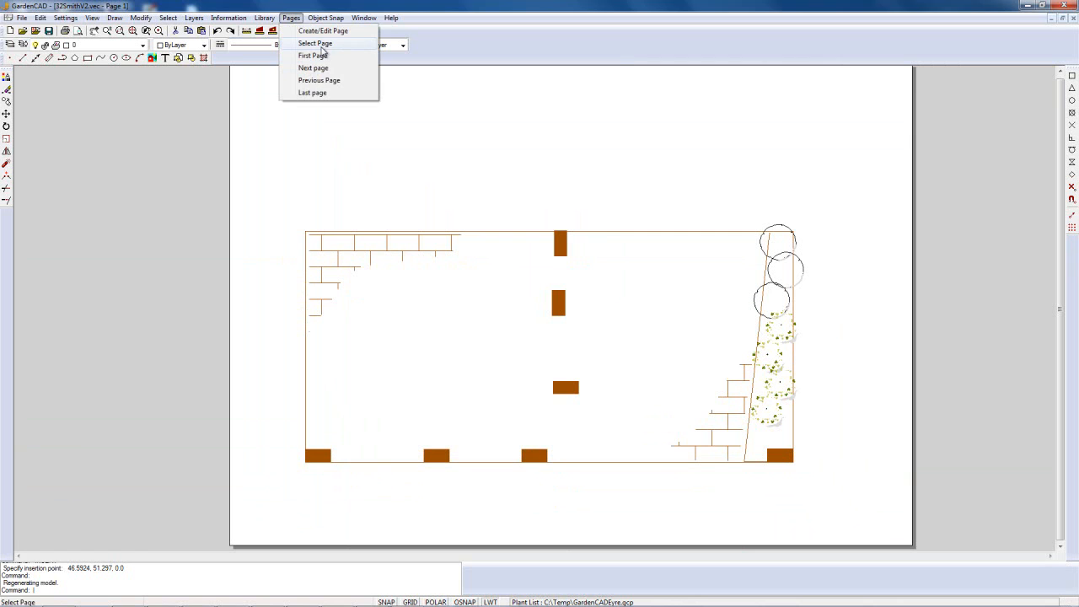
left_click(318, 43)
left_click(497, 252)
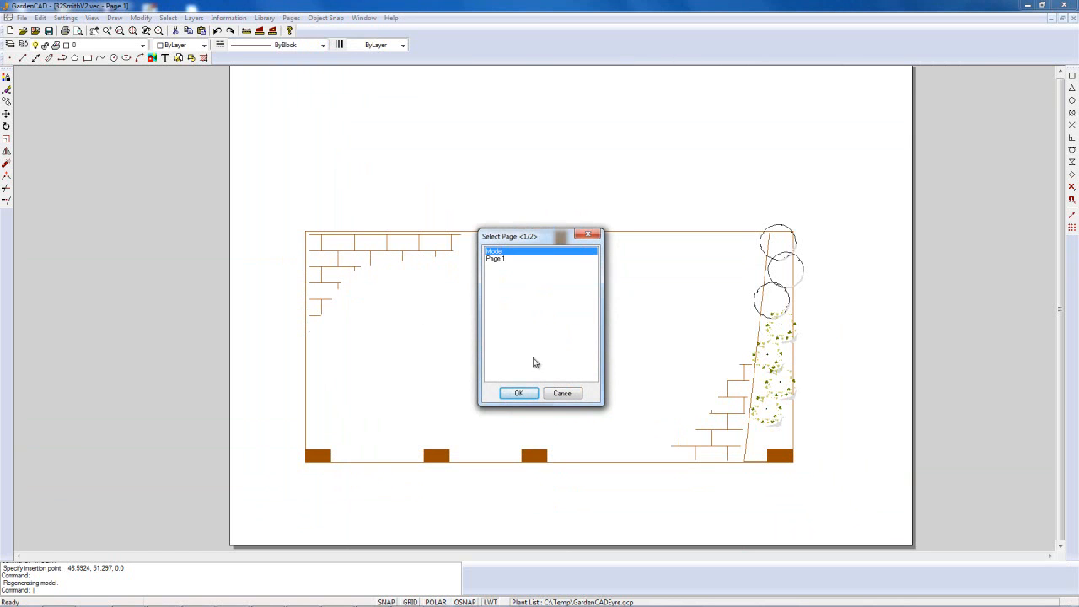
left_click(518, 393)
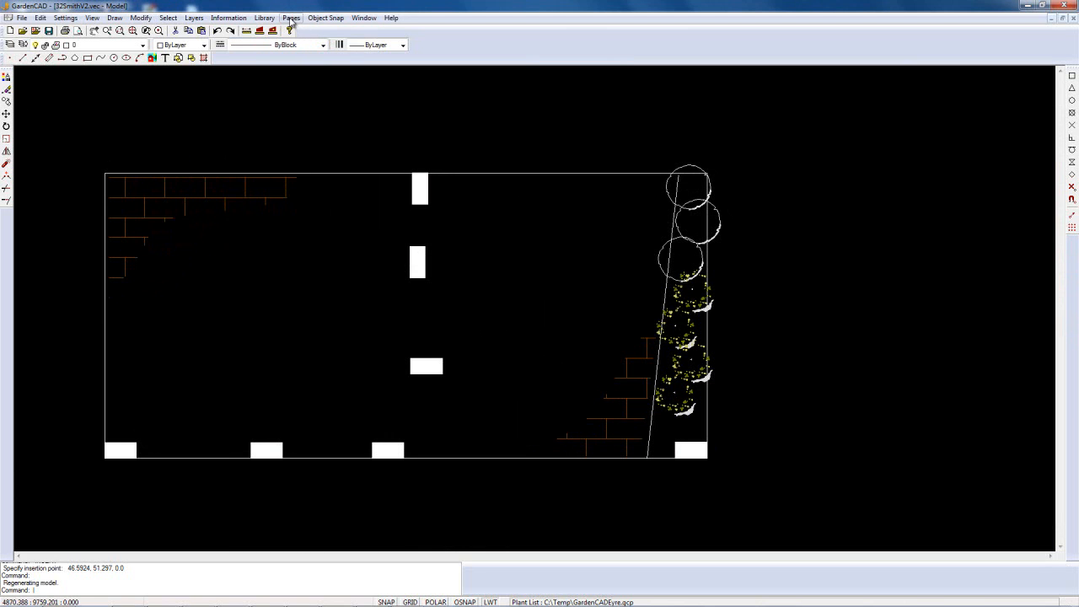
left_click(266, 18)
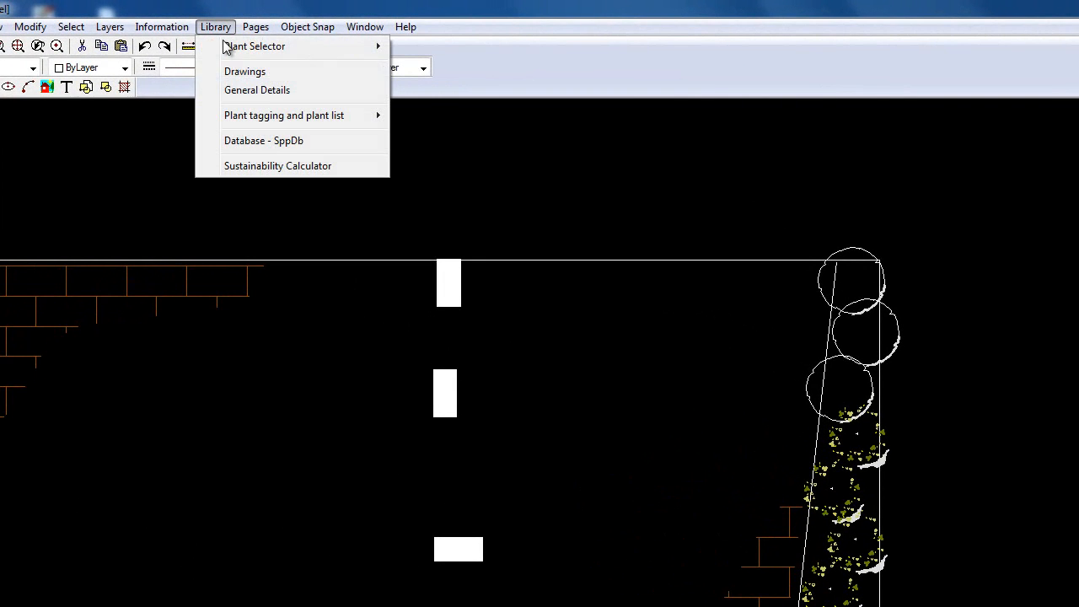
mouse_move(368, 50)
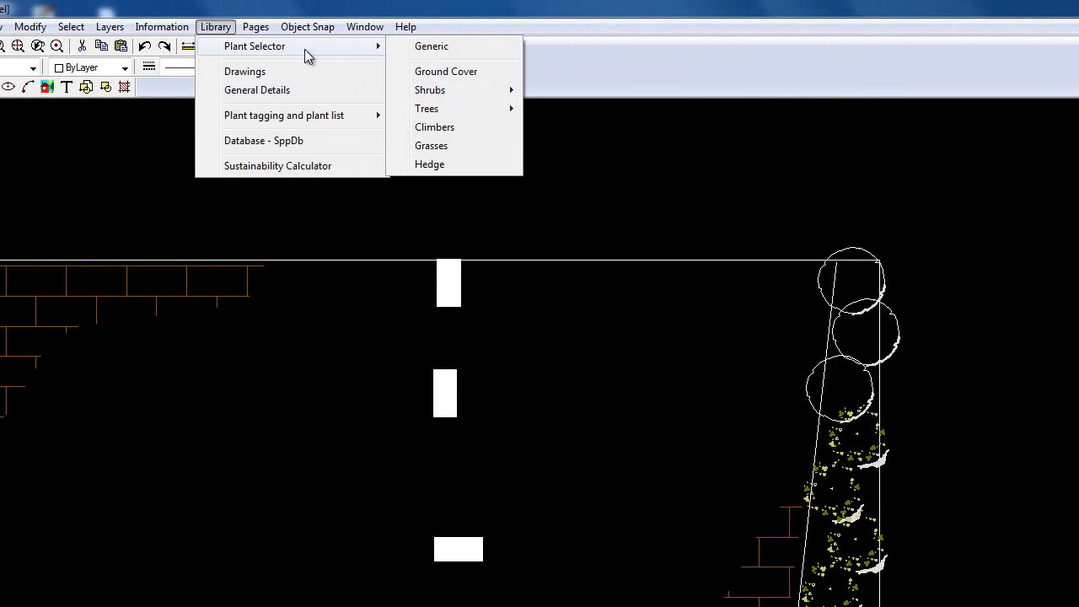
left_click(54, 175)
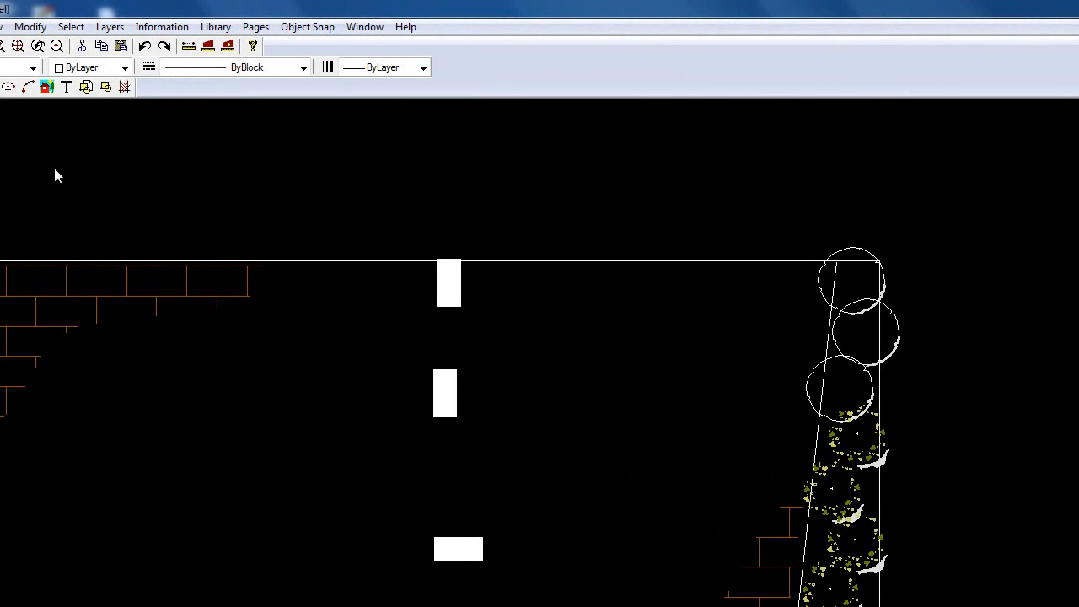